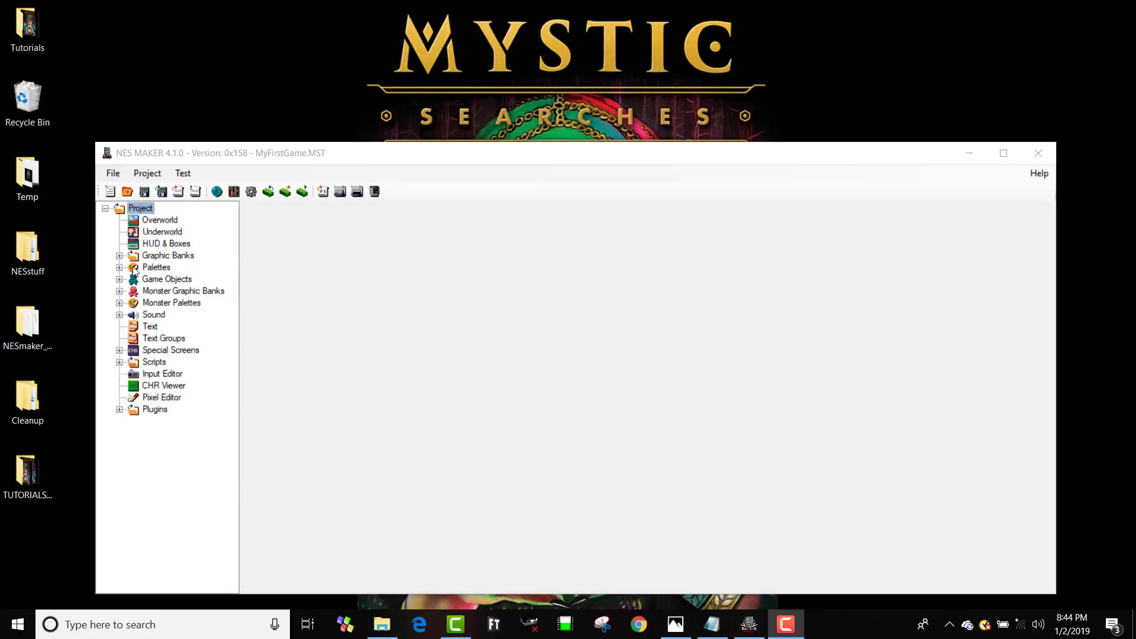
- Open the Assets of Graphics Bank 1 and look over the tile types available for a new asset
{"action": "left_click", "coordinate": [119, 256]}
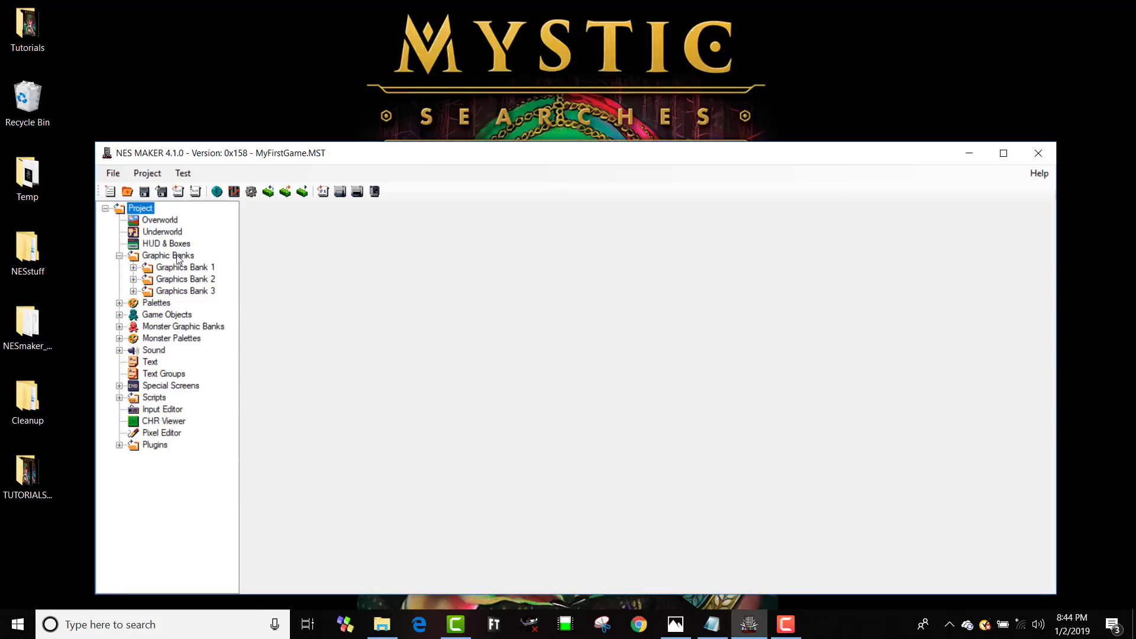
{"action": "left_click", "coordinate": [134, 268]}
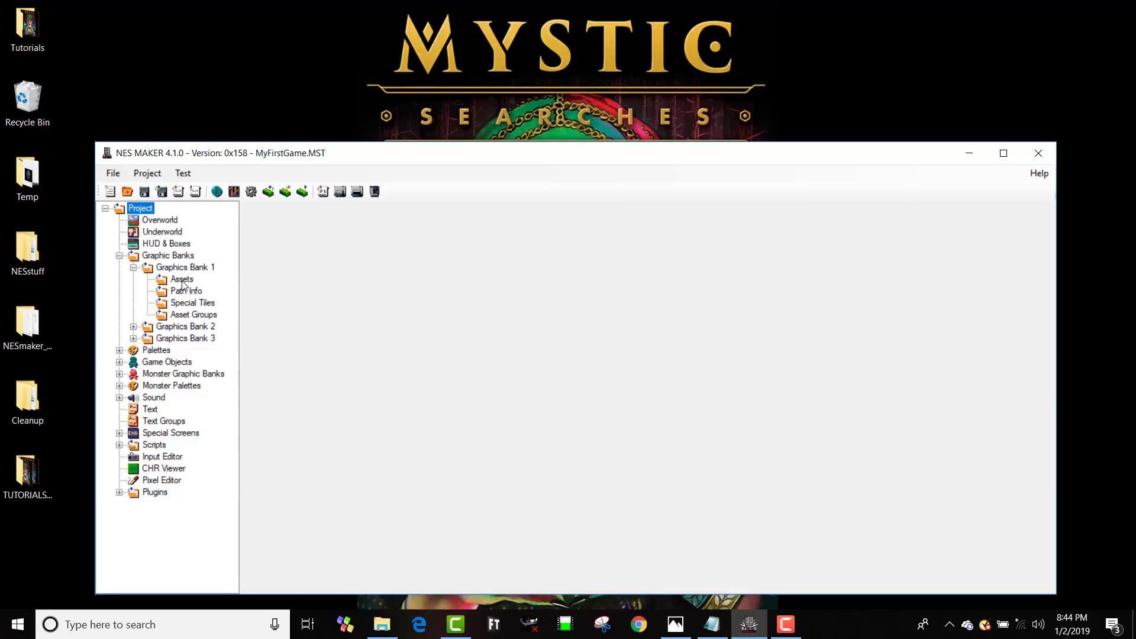
{"action": "left_click", "coordinate": [182, 279]}
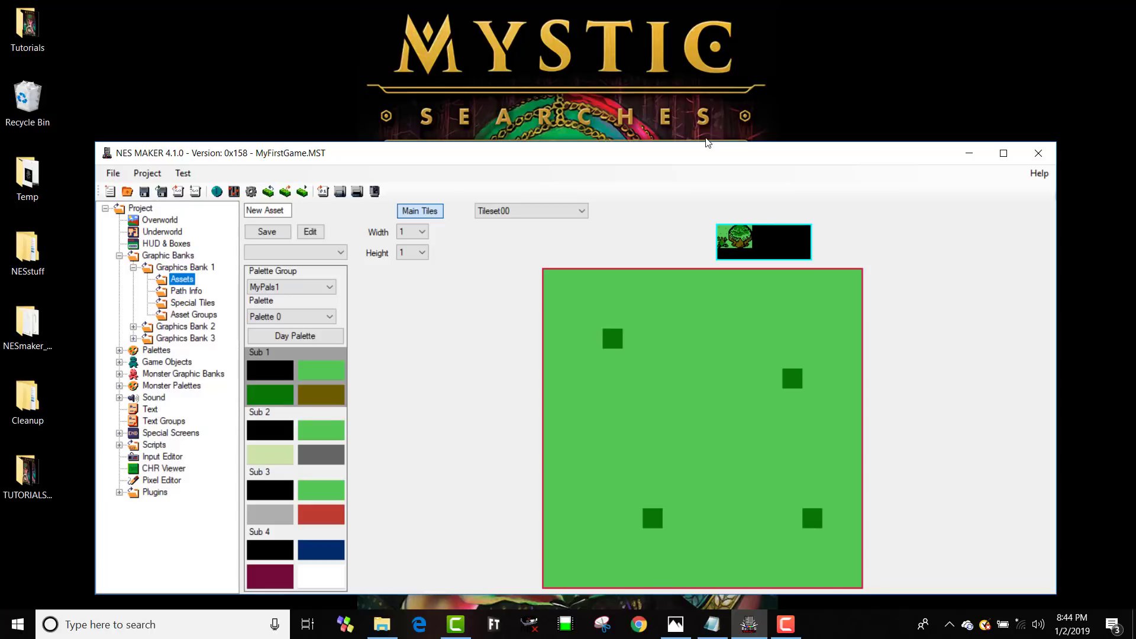
{"action": "left_click_drag", "start_coordinate": [707, 155], "coordinate": [695, 65]}
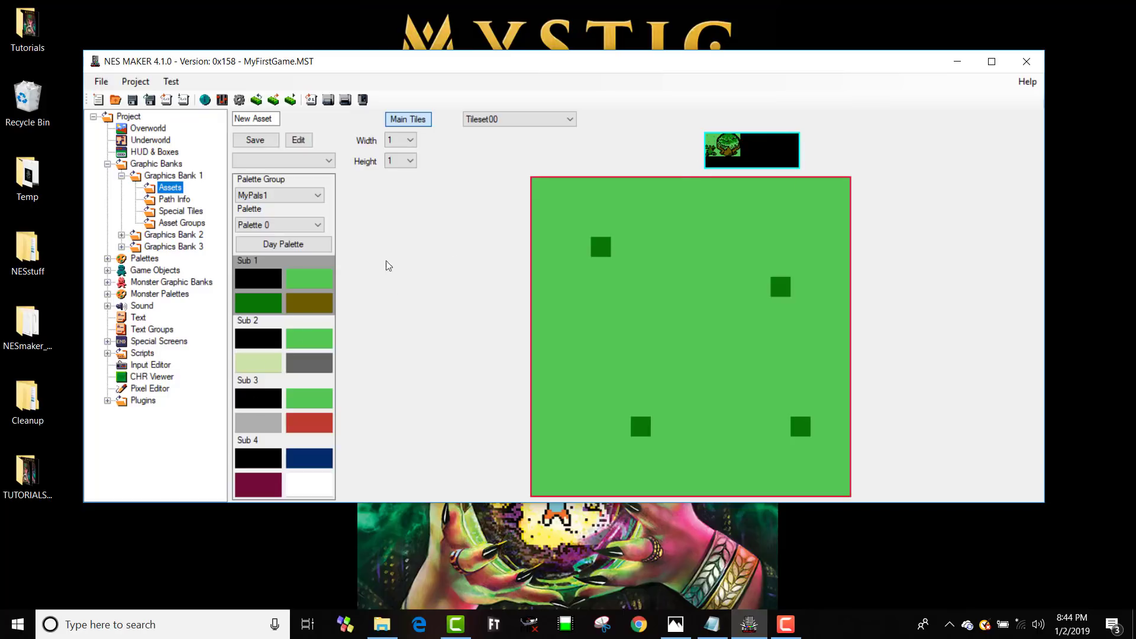
{"action": "left_click", "coordinate": [326, 160]}
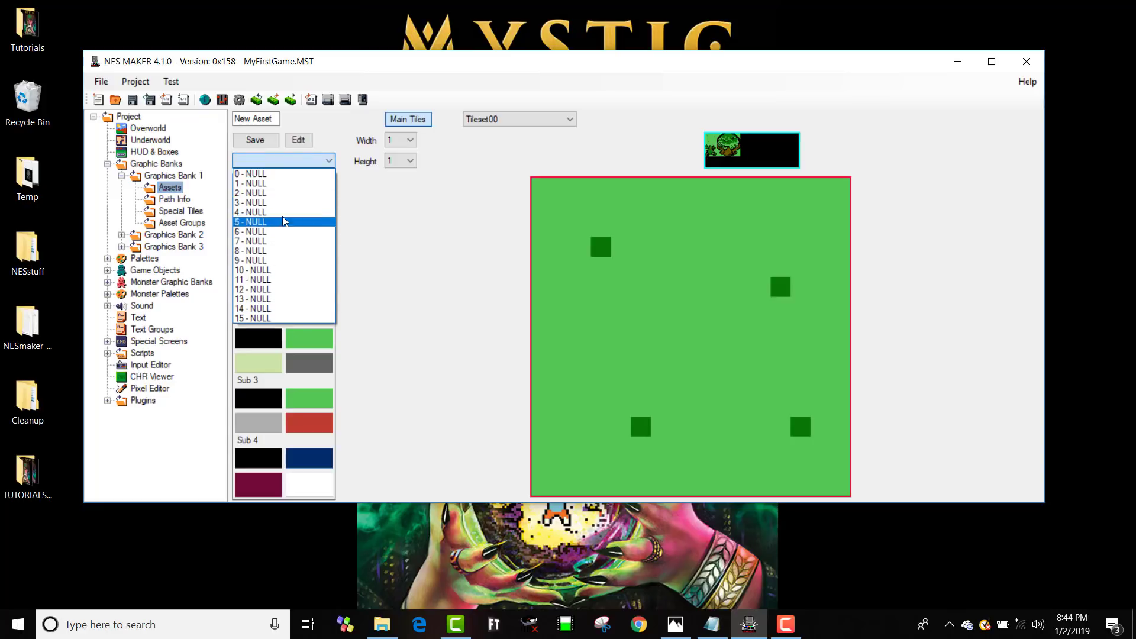
{"action": "left_click", "coordinate": [382, 300]}
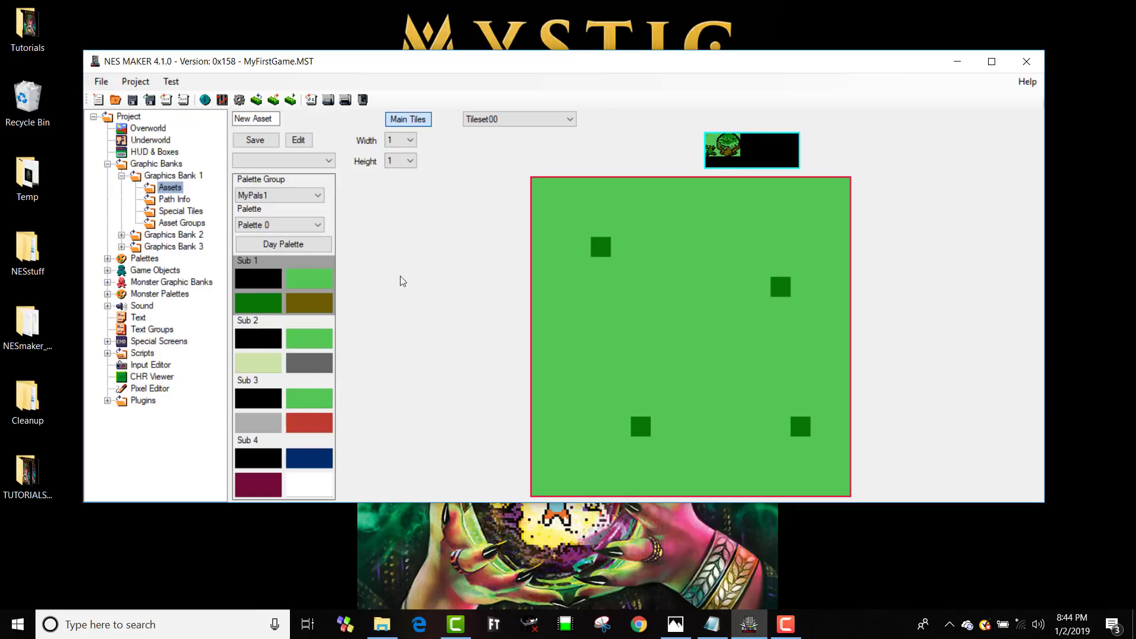
- Look through other tilesets, such as Tileset01, Tileset02 and Tileset05, and return to Tileset00
{"action": "left_click", "coordinate": [520, 124]}
{"action": "left_click", "coordinate": [524, 142]}
{"action": "left_click", "coordinate": [524, 119]}
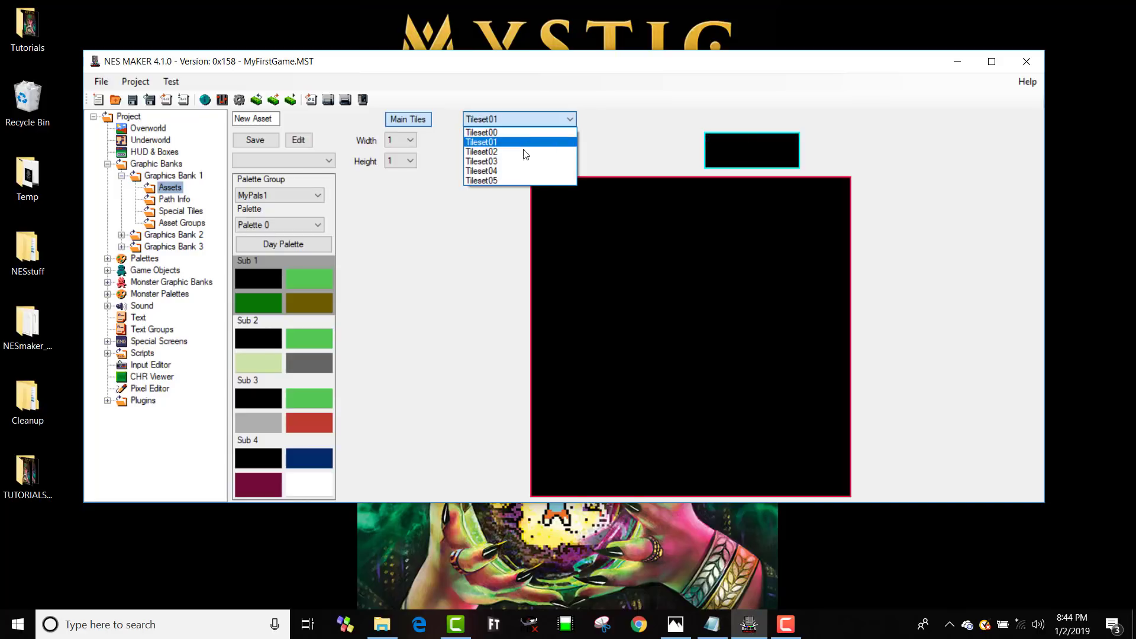
{"action": "left_click", "coordinate": [524, 152]}
{"action": "left_click", "coordinate": [524, 121]}
{"action": "left_click", "coordinate": [516, 181]}
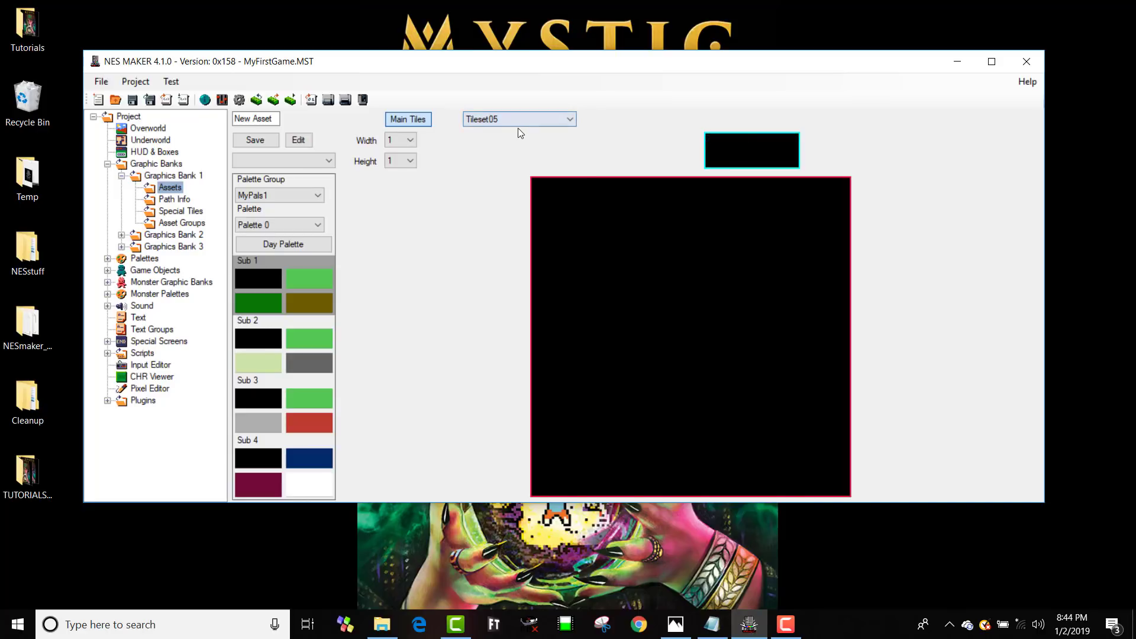
{"action": "left_click", "coordinate": [520, 120]}
{"action": "left_click", "coordinate": [522, 131]}
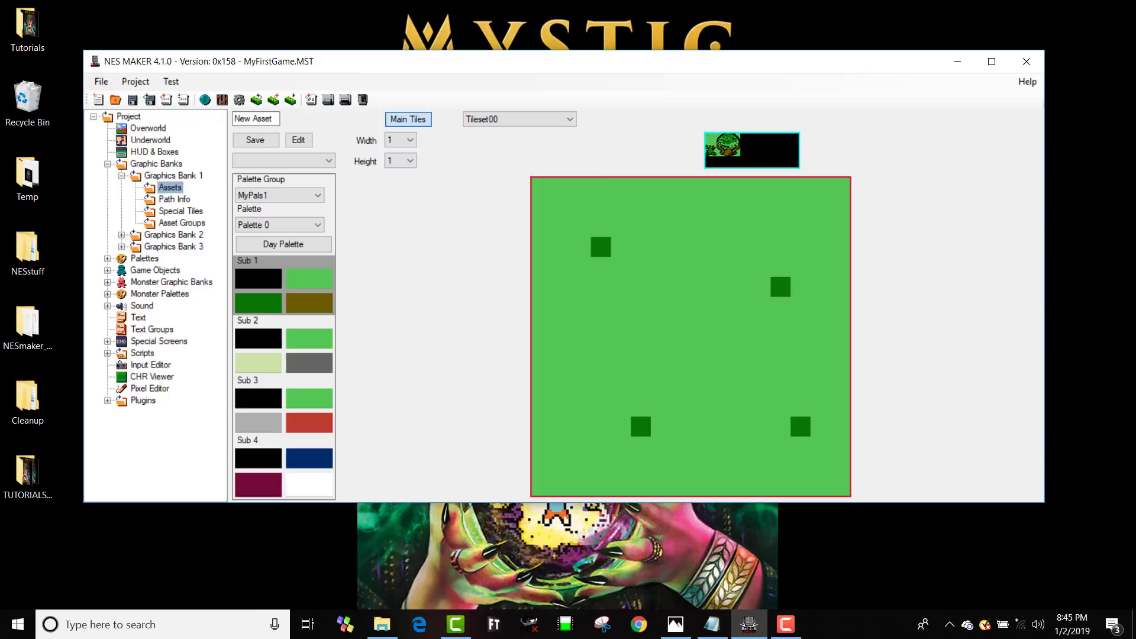
{"action": "left_click", "coordinate": [568, 119]}
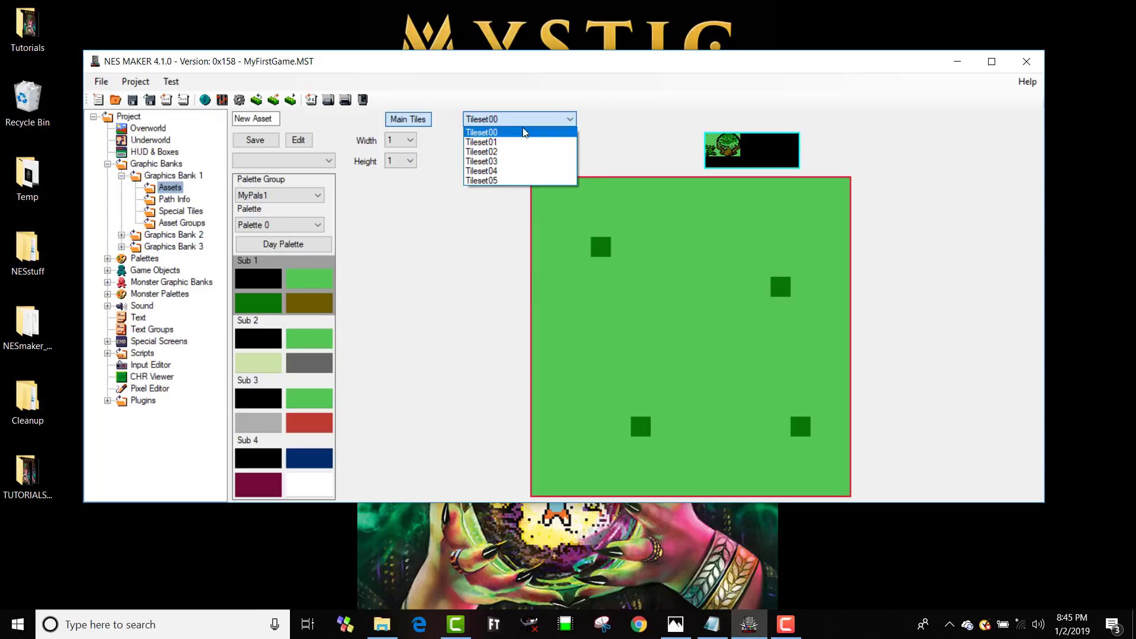
{"action": "left_click", "coordinate": [523, 129]}
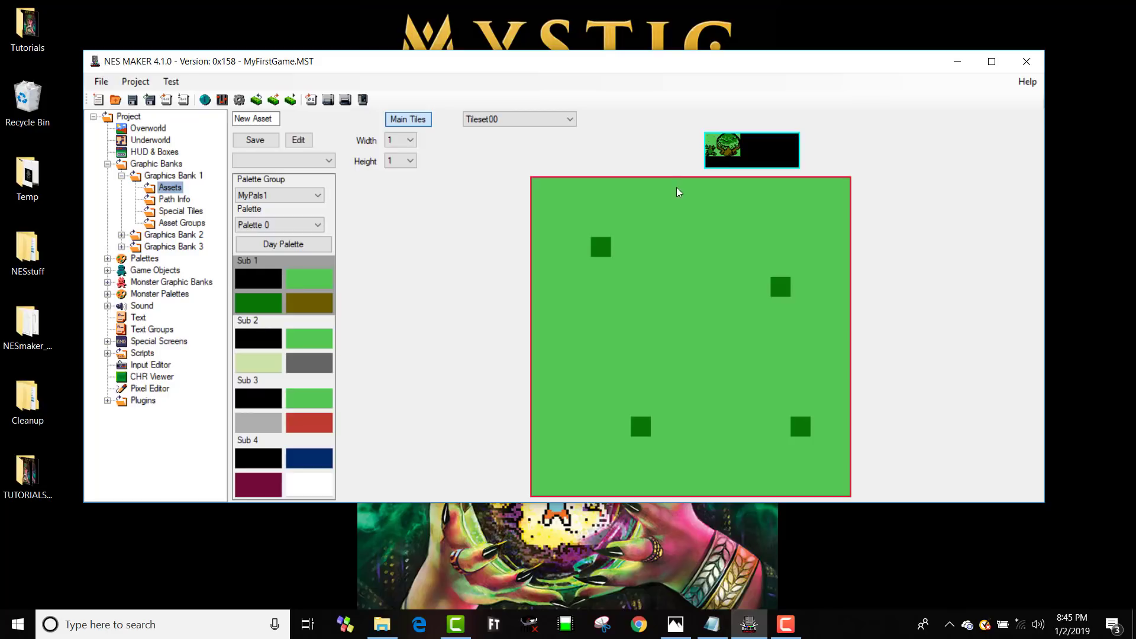
- Save a new asset named grass from Tileset00 with tile type 0 - NULL, and expand the Assets
{"action": "left_click", "coordinate": [328, 160]}
{"action": "left_click", "coordinate": [316, 171]}
{"action": "double_click", "coordinate": [250, 121]}
{"action": "type", "text": "grass"}
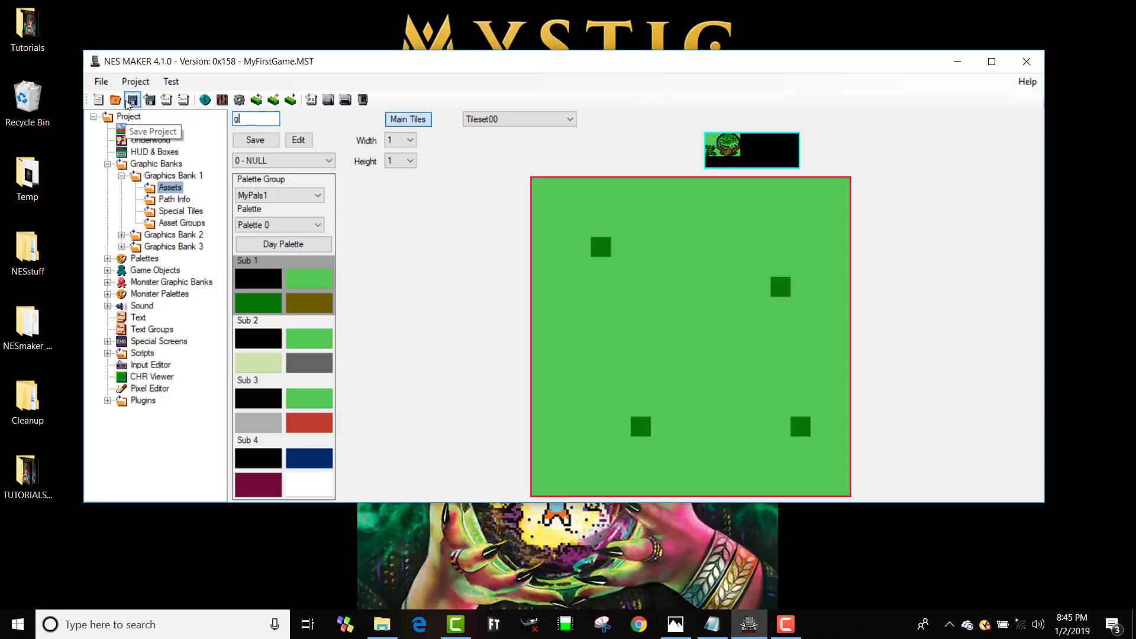
{"action": "left_click", "coordinate": [131, 100]}
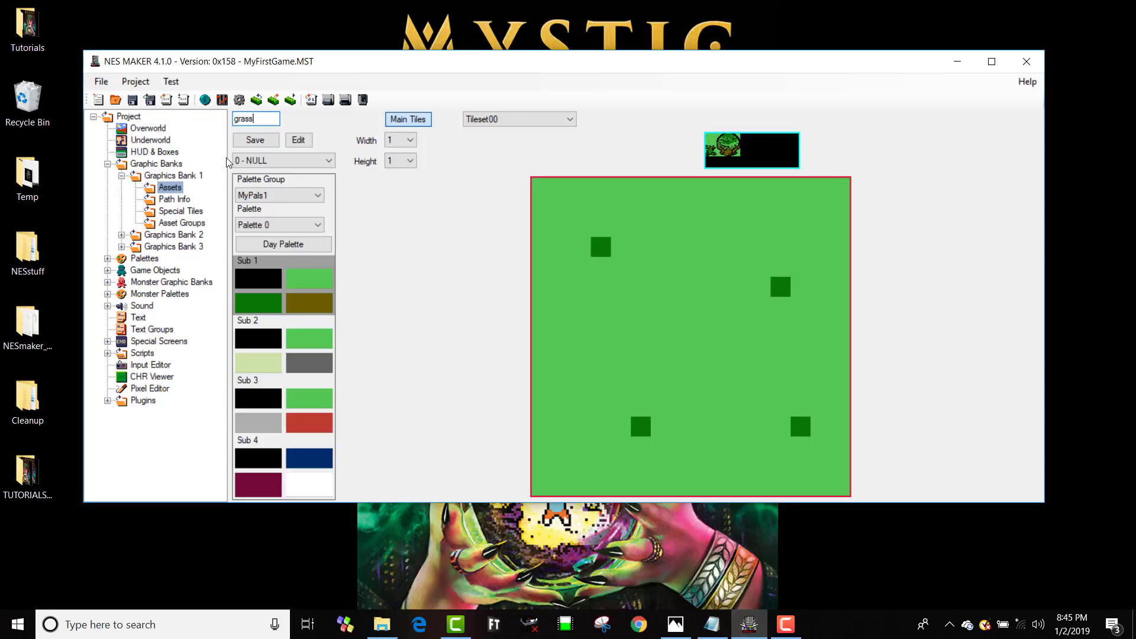
{"action": "left_click", "coordinate": [254, 140]}
{"action": "left_click", "coordinate": [136, 188]}
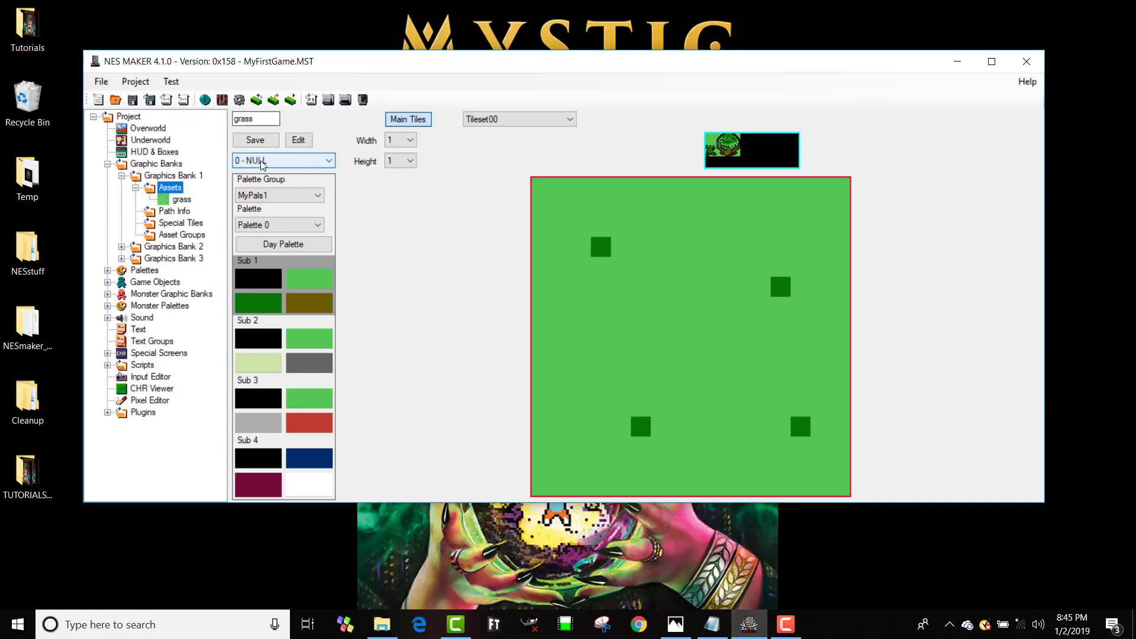
- Preview the tileset with sub-palette 4 and reload the saved grass asset
{"action": "left_click", "coordinate": [258, 465]}
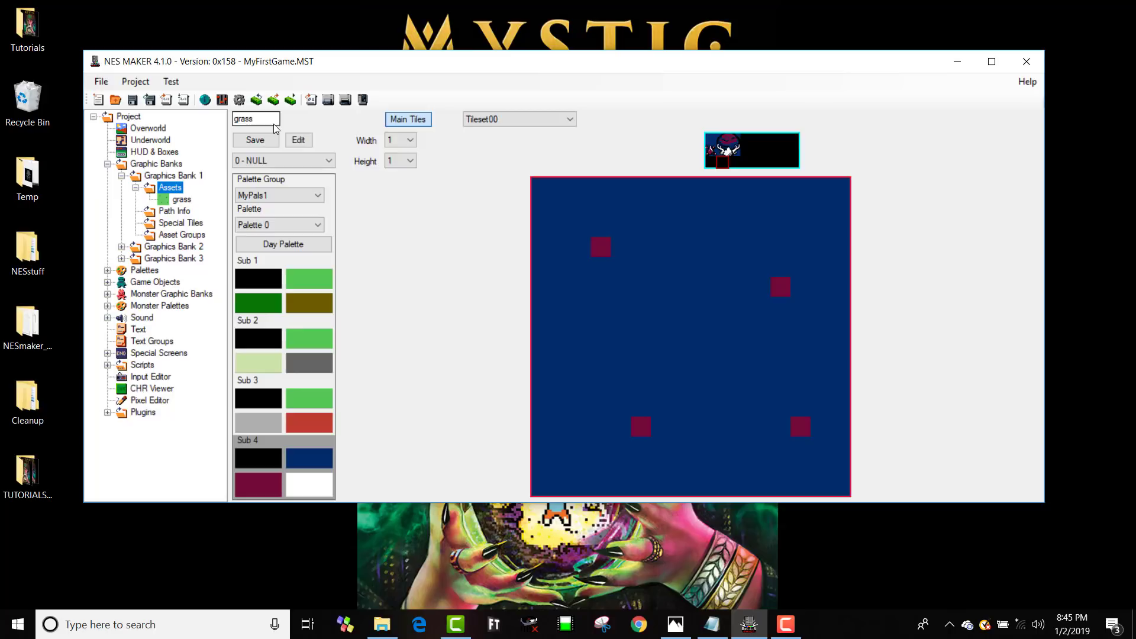
{"action": "left_click", "coordinate": [179, 200]}
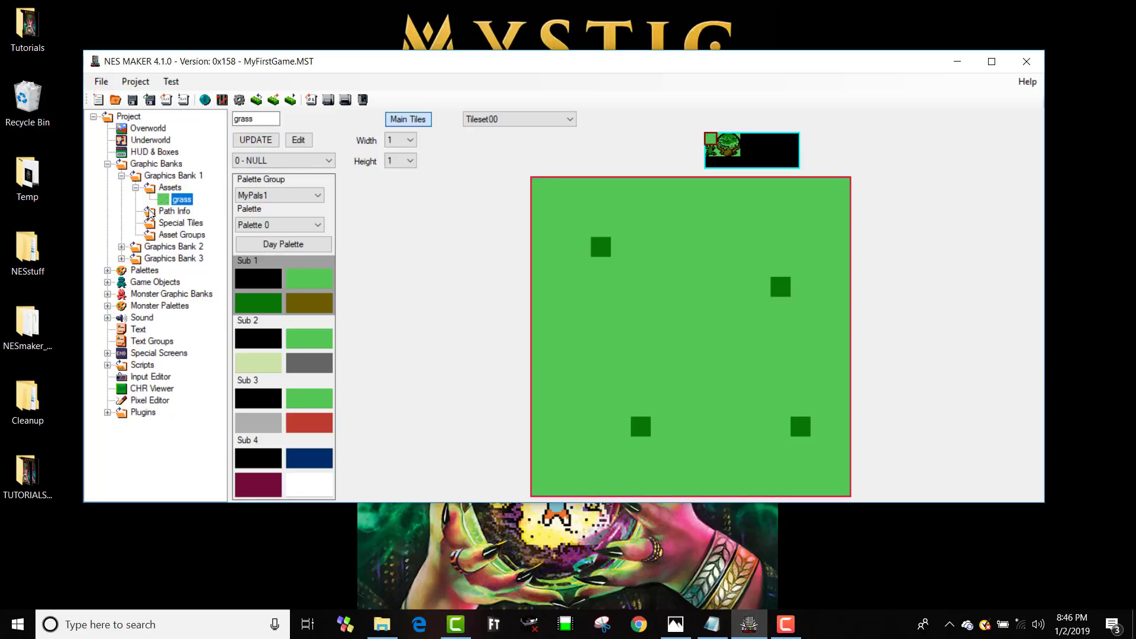
- Return to a new blank asset and review the tile type choices without picking one
{"action": "left_click", "coordinate": [174, 188]}
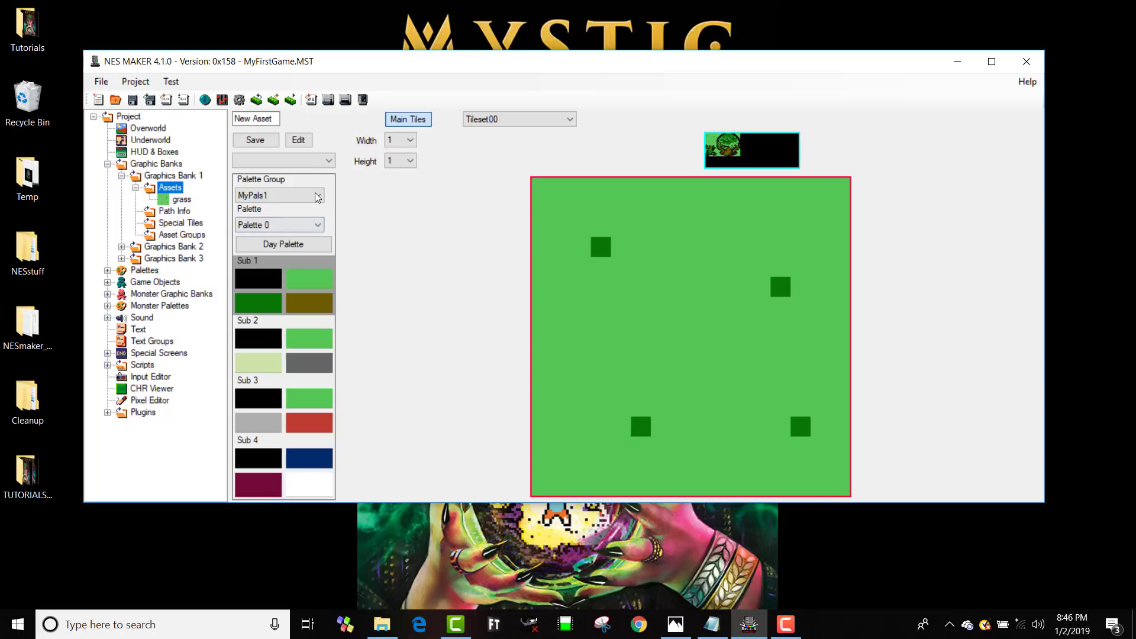
{"action": "left_click", "coordinate": [314, 160]}
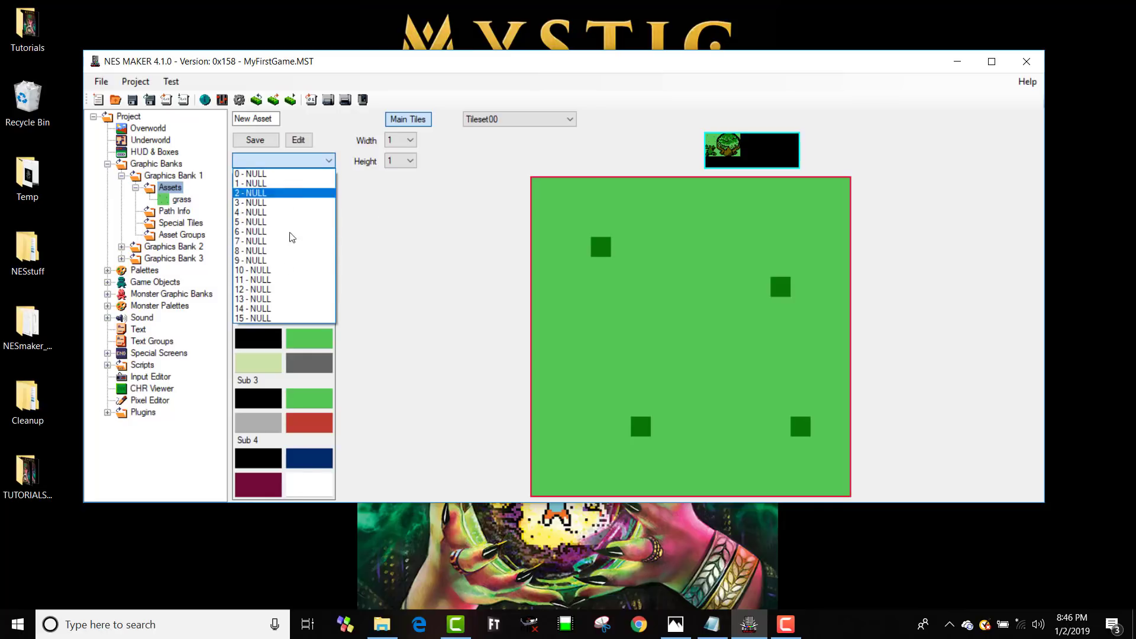
{"action": "left_click", "coordinate": [435, 276]}
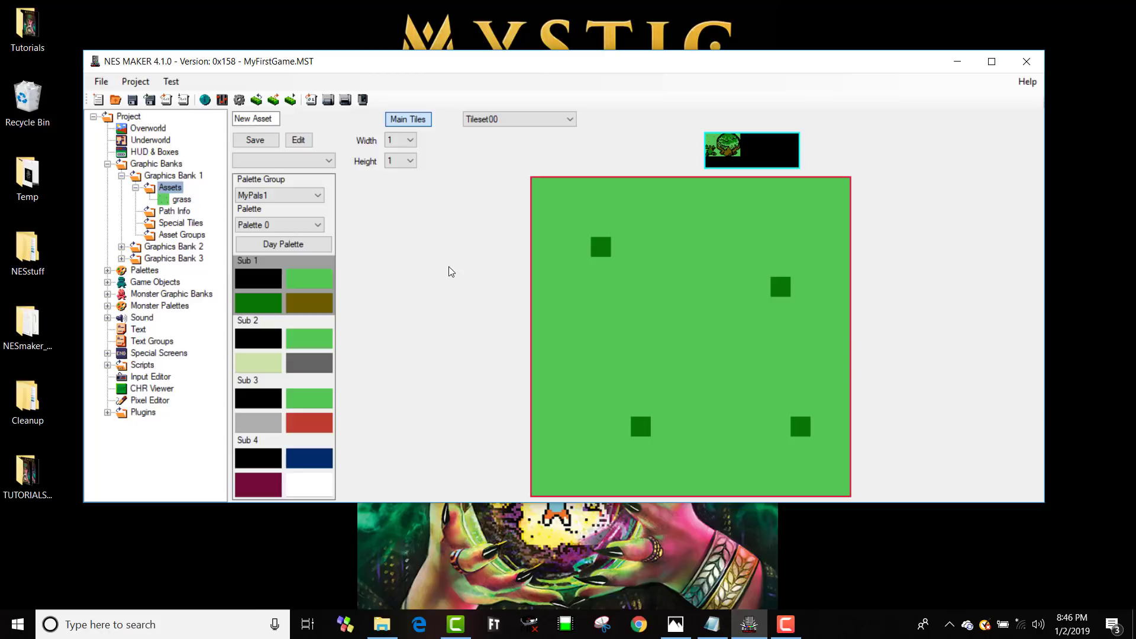
{"action": "left_click", "coordinate": [286, 158]}
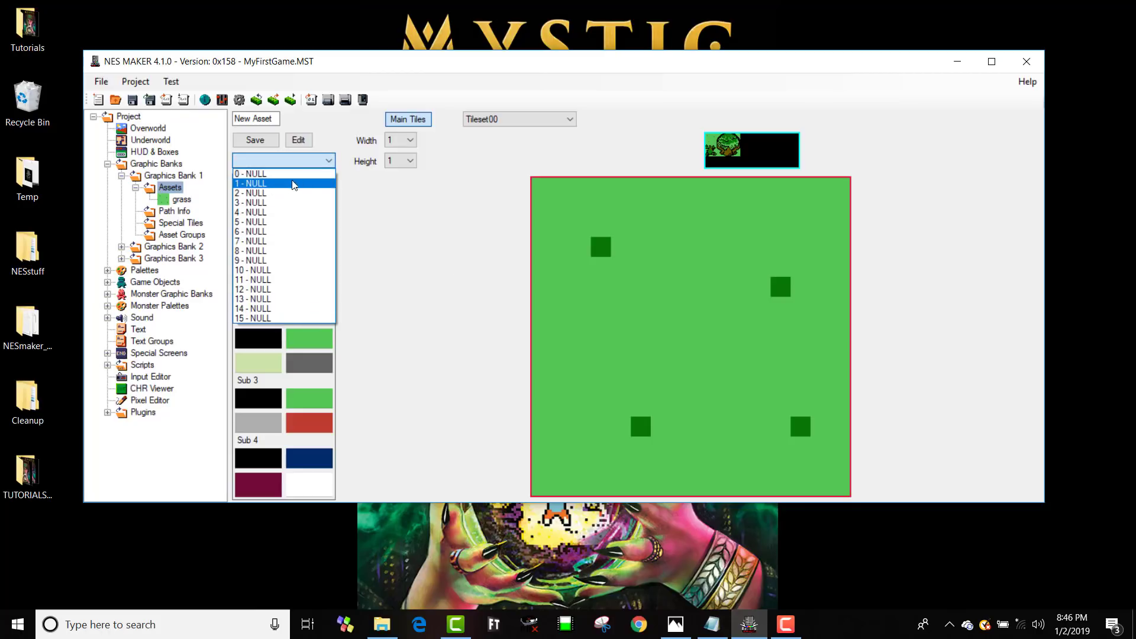
{"action": "left_click", "coordinate": [349, 192]}
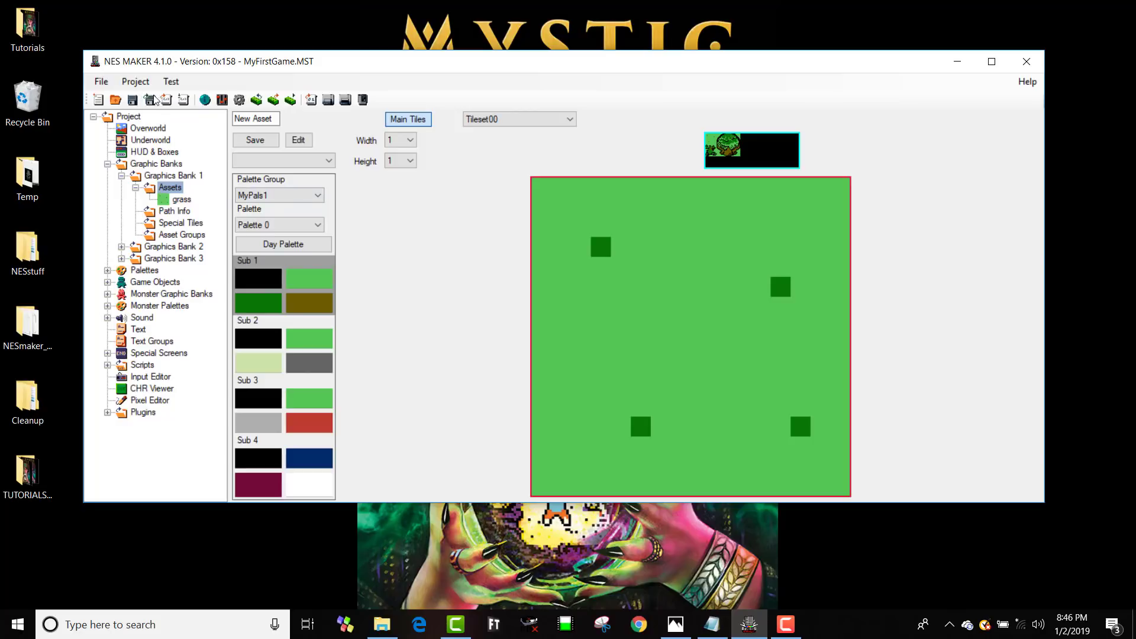
- Rename tile type 0 as Walkable in the Project Labels of the project settings
{"action": "left_click", "coordinate": [239, 100]}
{"action": "left_click", "coordinate": [139, 158]}
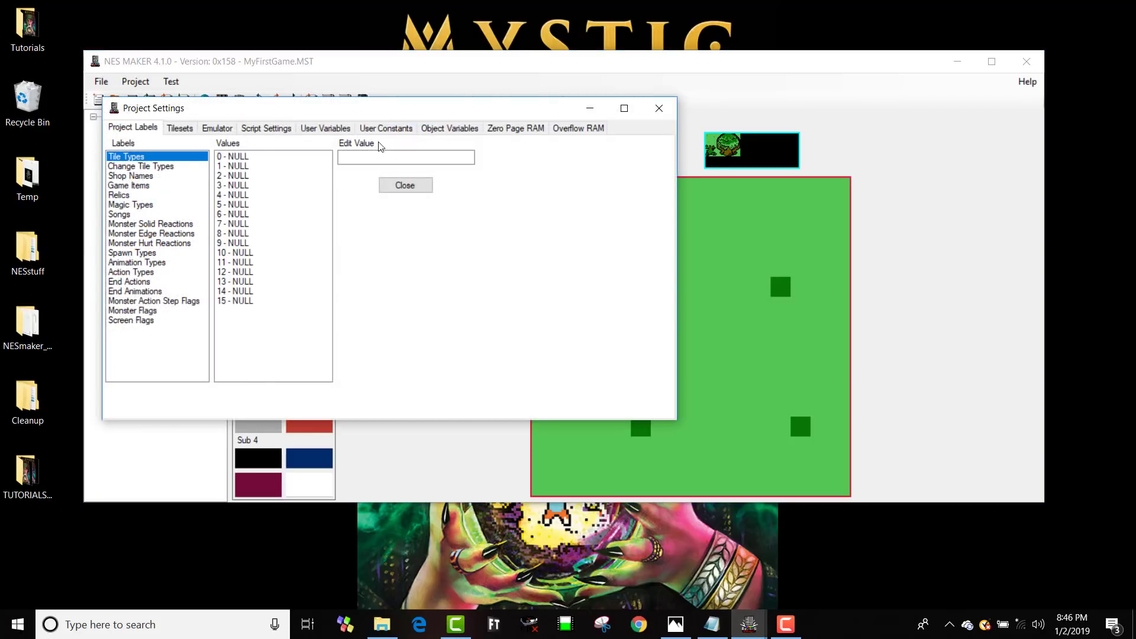
{"action": "left_click", "coordinate": [244, 156]}
{"action": "left_click_drag", "start_coordinate": [373, 157], "coordinate": [351, 158]}
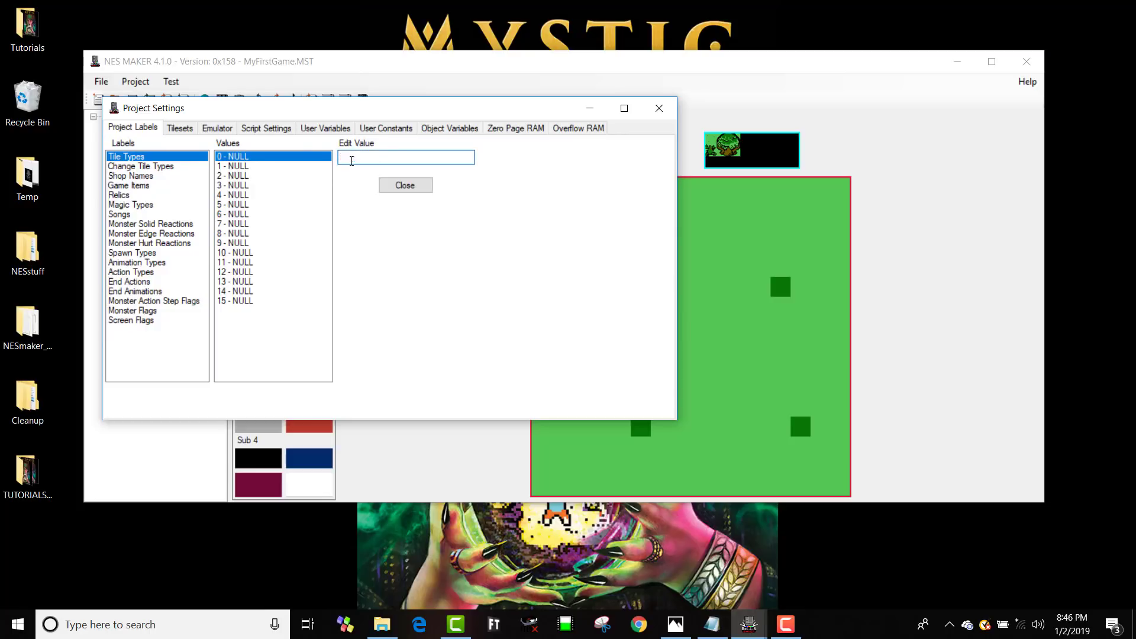
{"action": "type", "text": "Walkable"}
- Rename tile type 1 as Solid and close the project settings
{"action": "left_click", "coordinate": [264, 167]}
{"action": "left_click_drag", "start_coordinate": [386, 157], "coordinate": [352, 155]}
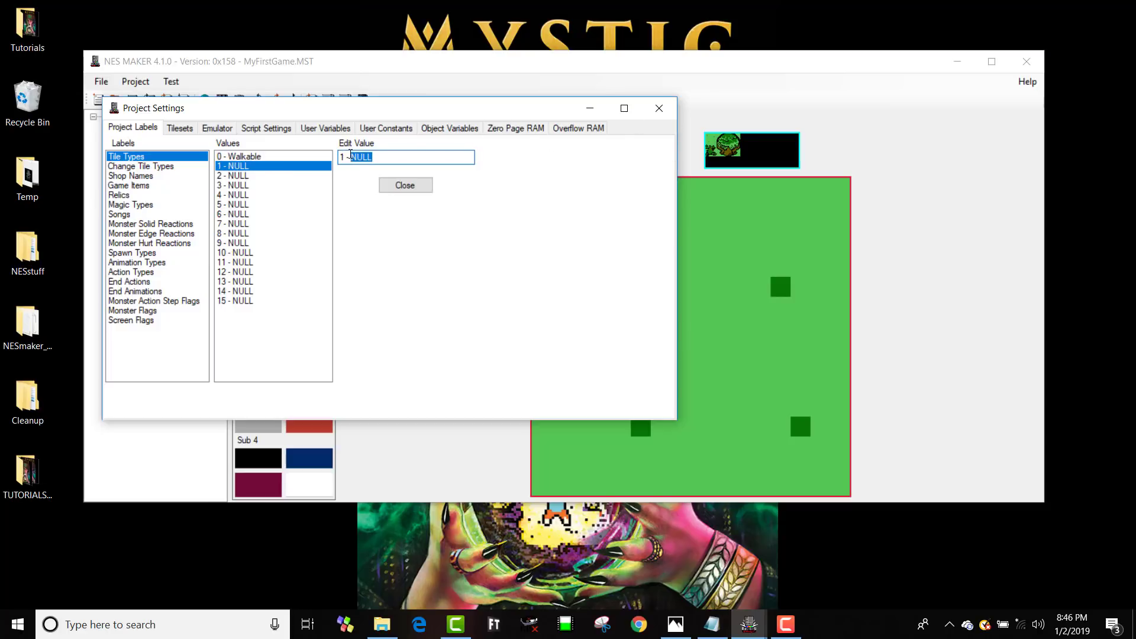
{"action": "type", "text": "Solid"}
{"action": "left_click", "coordinate": [663, 112]}
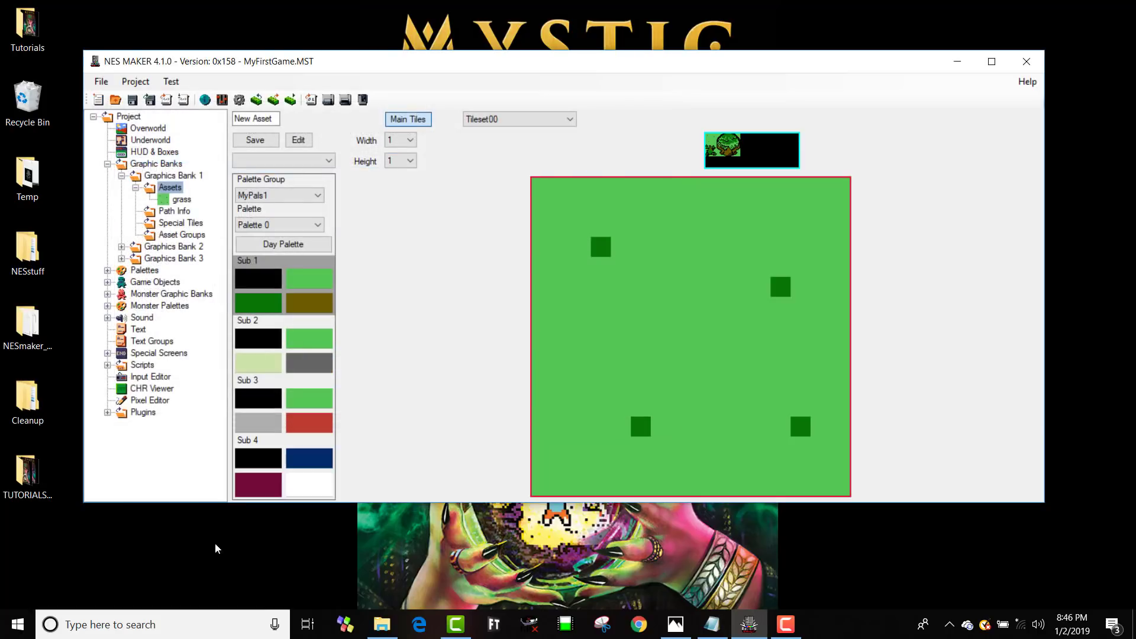
- Open the grass asset, check its renamed tile type choices and leave it on 0 - Walkable
{"action": "left_click", "coordinate": [172, 184]}
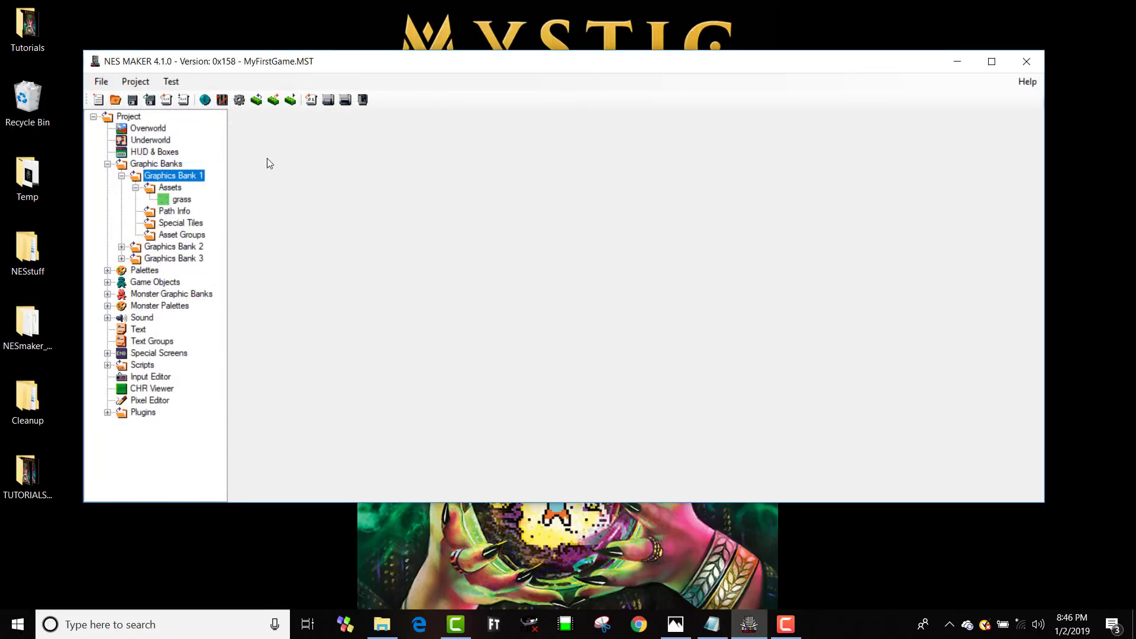
{"action": "left_click", "coordinate": [189, 199]}
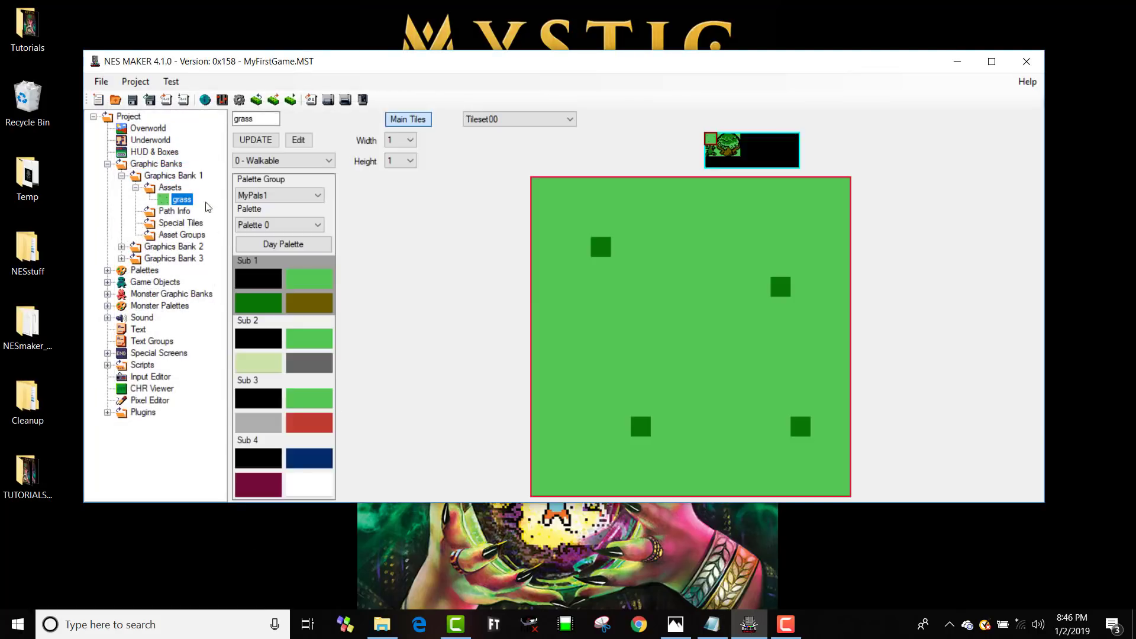
{"action": "left_click", "coordinate": [272, 161]}
{"action": "left_click", "coordinate": [277, 180]}
{"action": "left_click", "coordinate": [329, 162]}
{"action": "left_click", "coordinate": [327, 171]}
- Open the project's script settings in an enlarged window and locate the Tile Collision script defines
{"action": "left_click", "coordinate": [240, 101]}
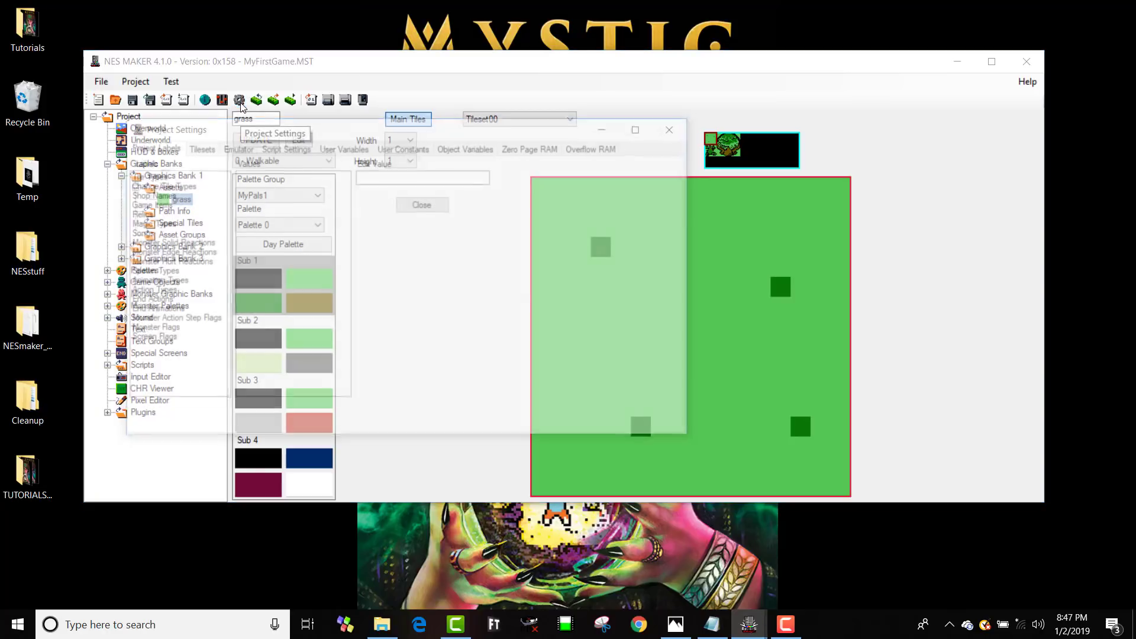
{"action": "left_click", "coordinate": [282, 148]}
{"action": "left_click_drag", "start_coordinate": [347, 129], "coordinate": [301, 39]}
{"action": "left_click_drag", "start_coordinate": [655, 345], "coordinate": [996, 496]}
{"action": "left_click_drag", "start_coordinate": [709, 244], "coordinate": [697, 317]}
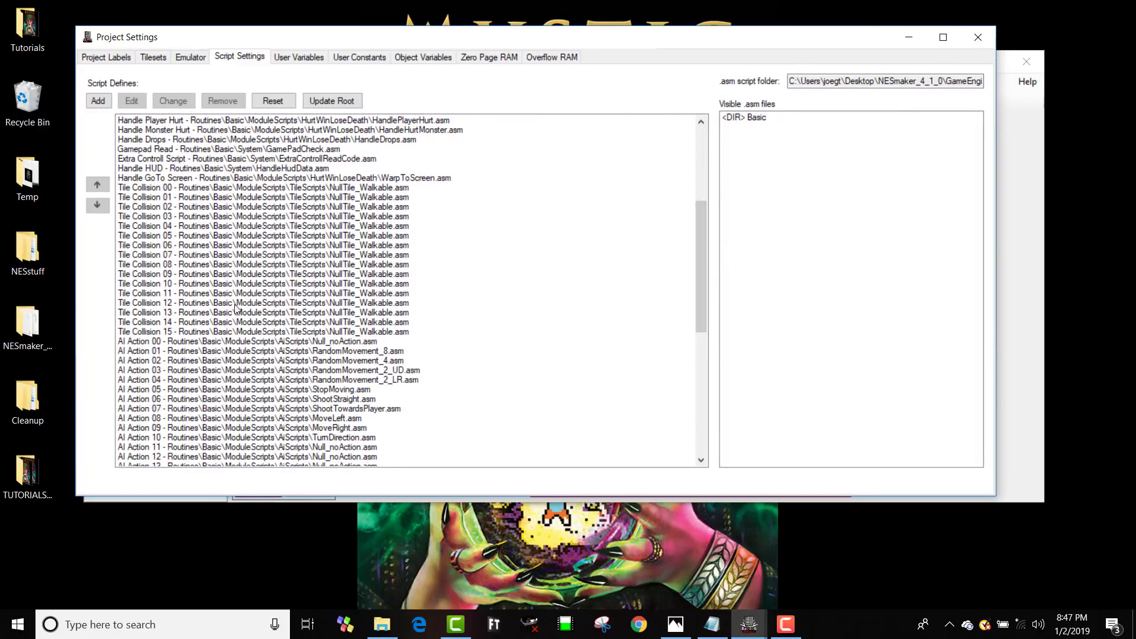
- Assign SolidBehavior.asm from Basic\ModuleScripts\TileScripts to the Tile Collision 01 script define
{"action": "left_click", "coordinate": [142, 198]}
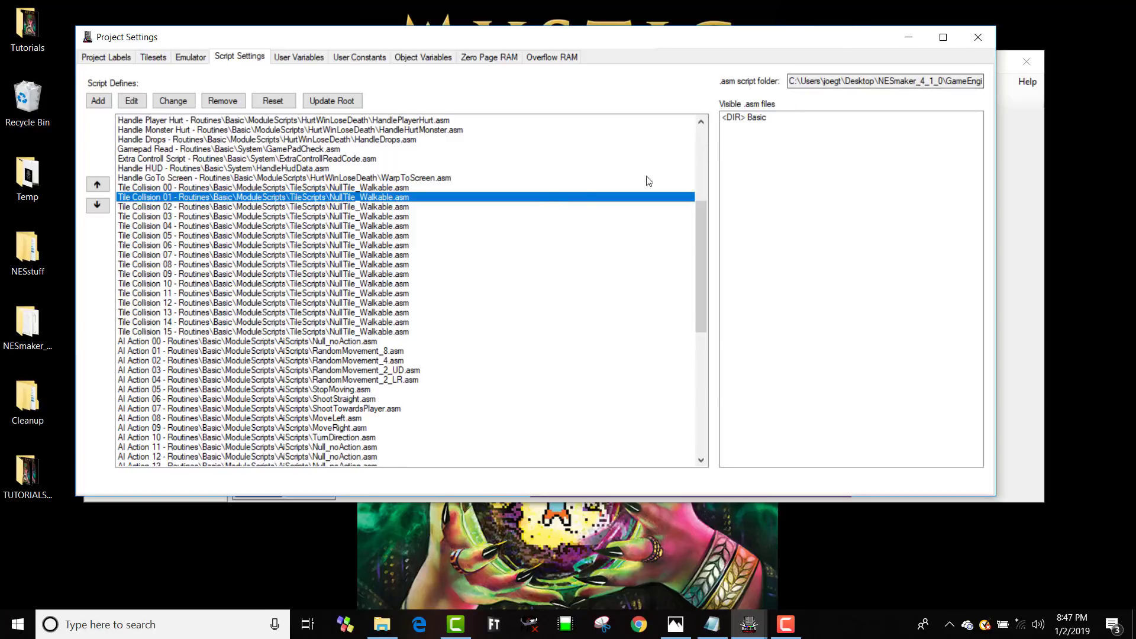
{"action": "double_click", "coordinate": [773, 119]}
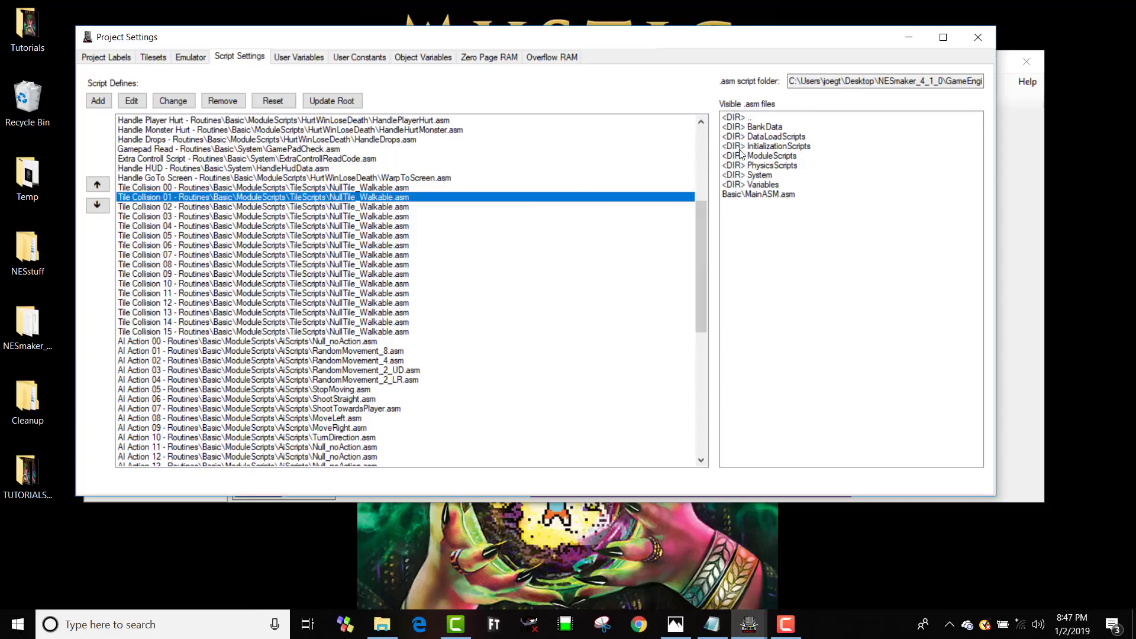
{"action": "double_click", "coordinate": [754, 155]}
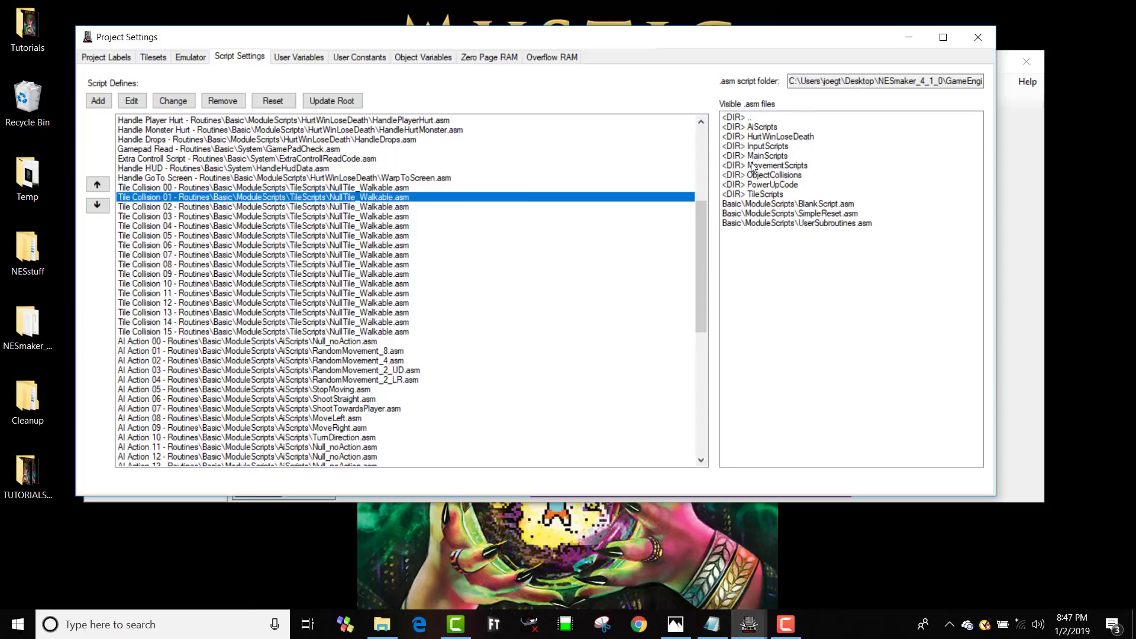
{"action": "double_click", "coordinate": [762, 195]}
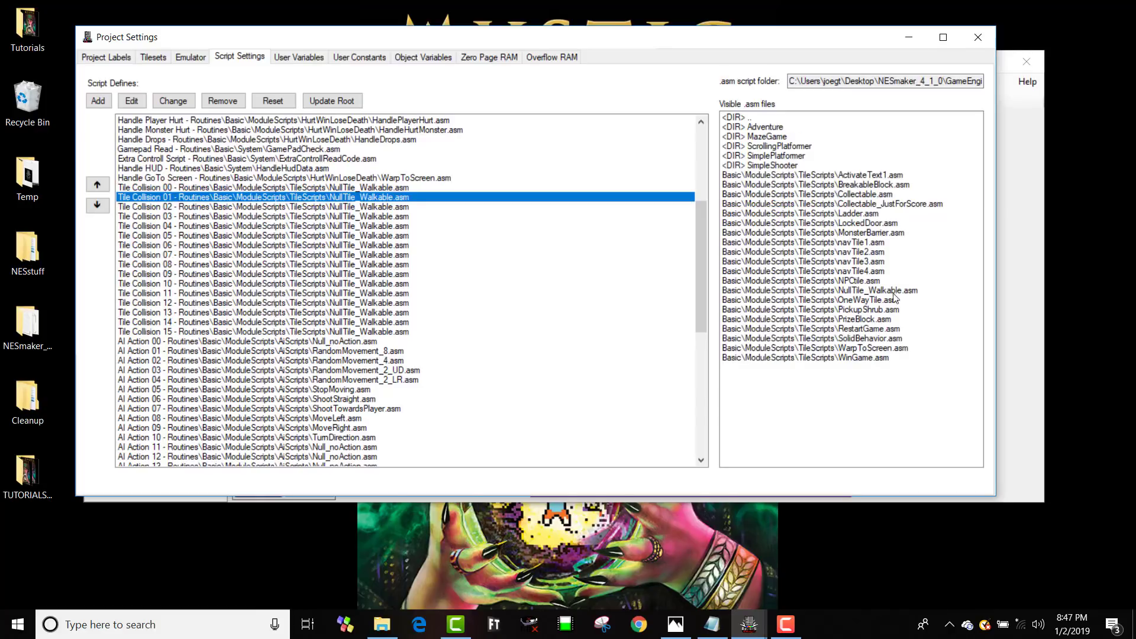
{"action": "left_click", "coordinate": [854, 339]}
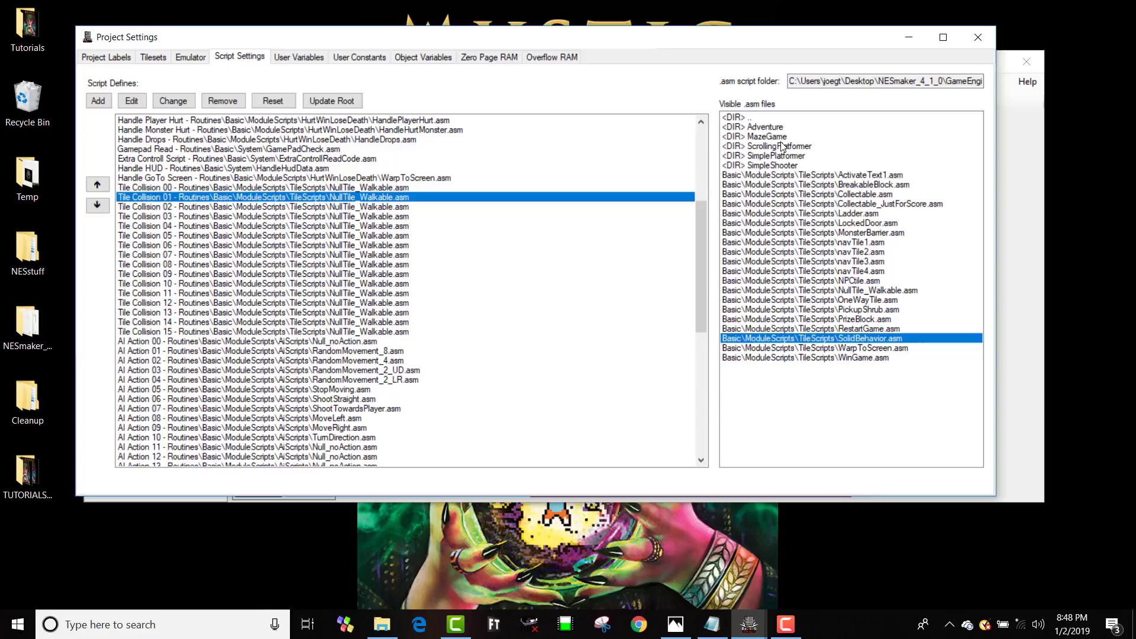
{"action": "double_click", "coordinate": [803, 339]}
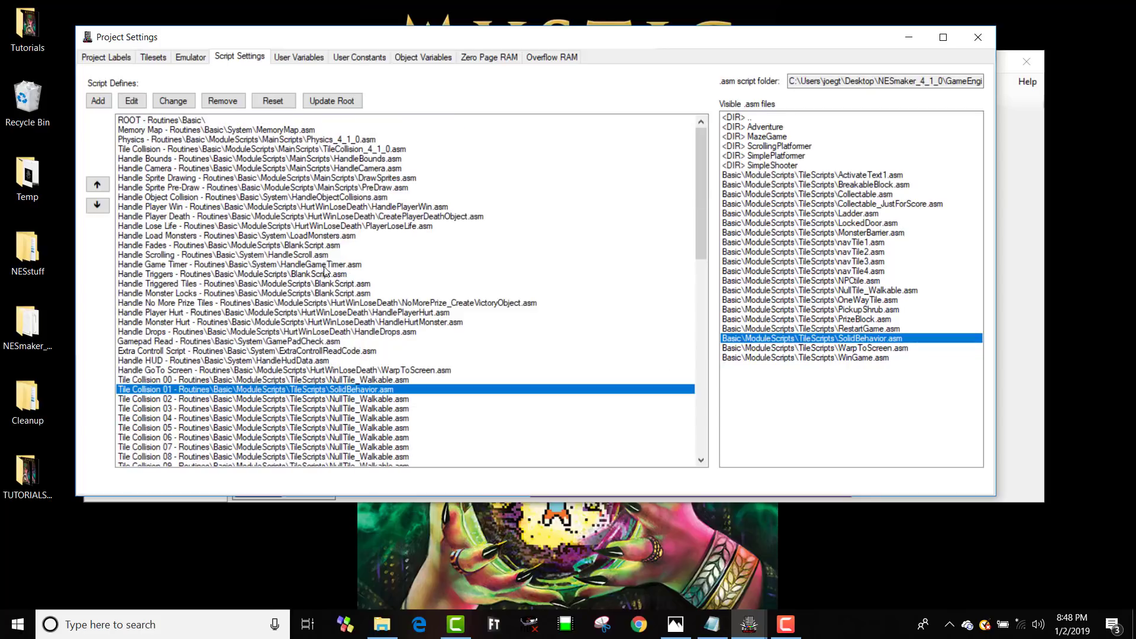
- Review the script defines for Tile Collision 00, 01 and 02 against the project labels, and close the project settings
{"action": "scroll", "coordinate": [318, 296], "scroll_direction": "down", "scroll_amount": 3}
{"action": "scroll", "coordinate": [318, 296], "scroll_direction": "down", "scroll_amount": 1}
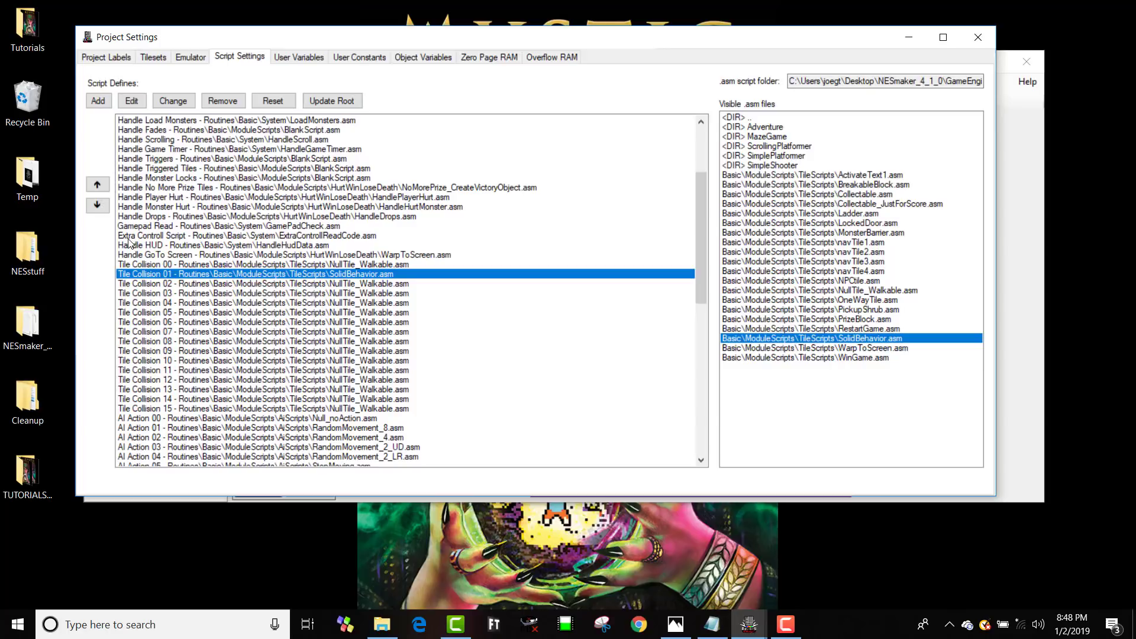
{"action": "left_click", "coordinate": [155, 265]}
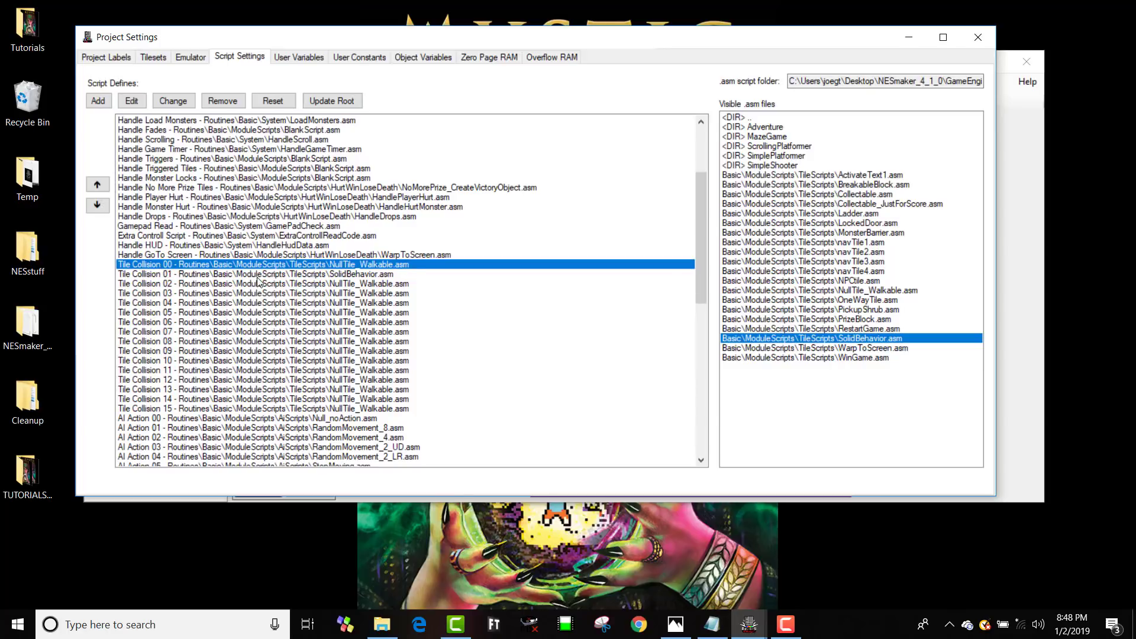
{"action": "left_click", "coordinate": [148, 274]}
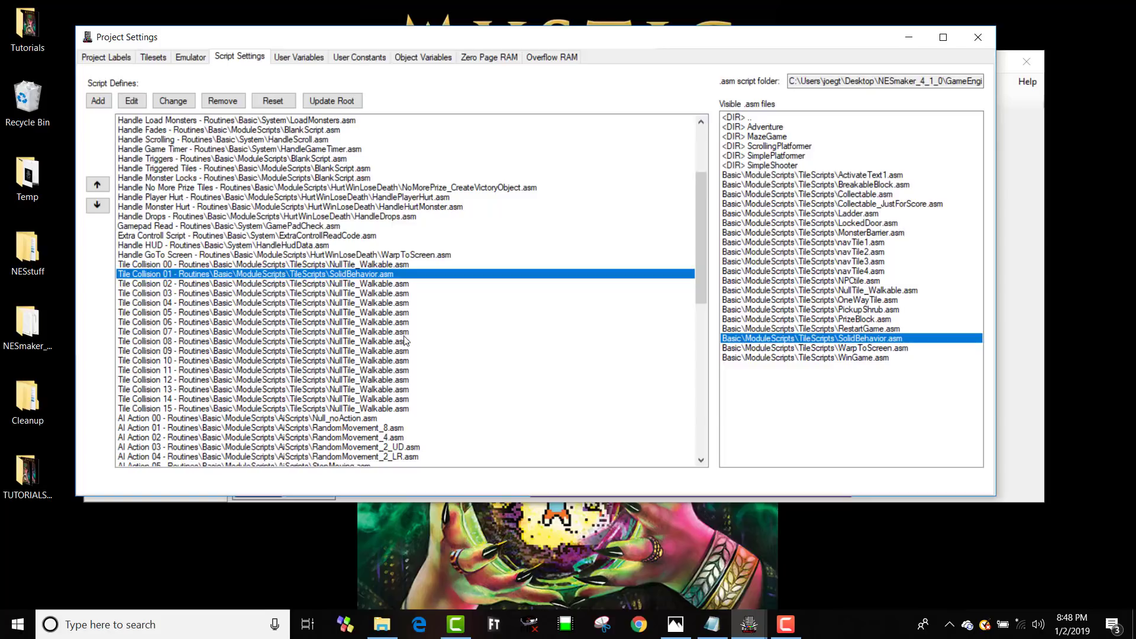
{"action": "left_click", "coordinate": [274, 287]}
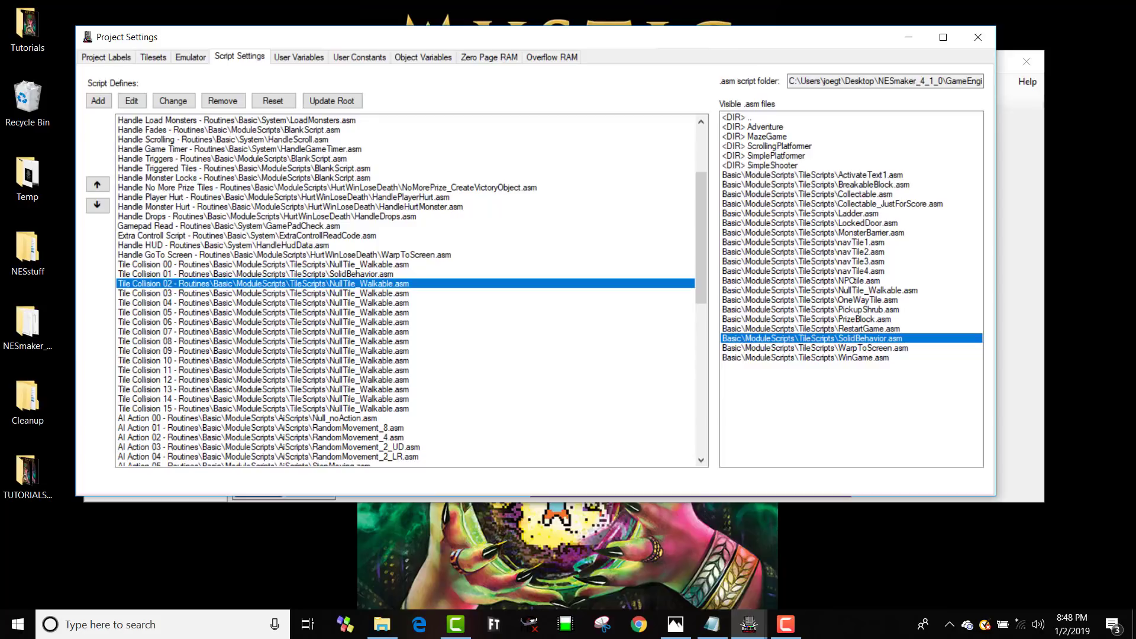
{"action": "left_click", "coordinate": [106, 57]}
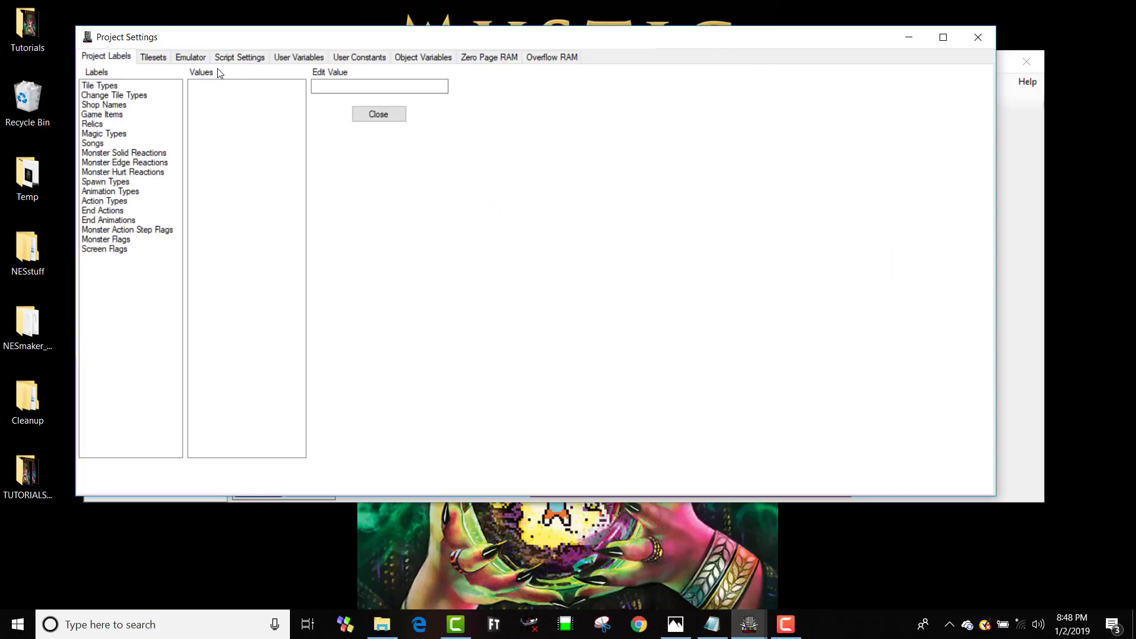
{"action": "left_click", "coordinate": [237, 57]}
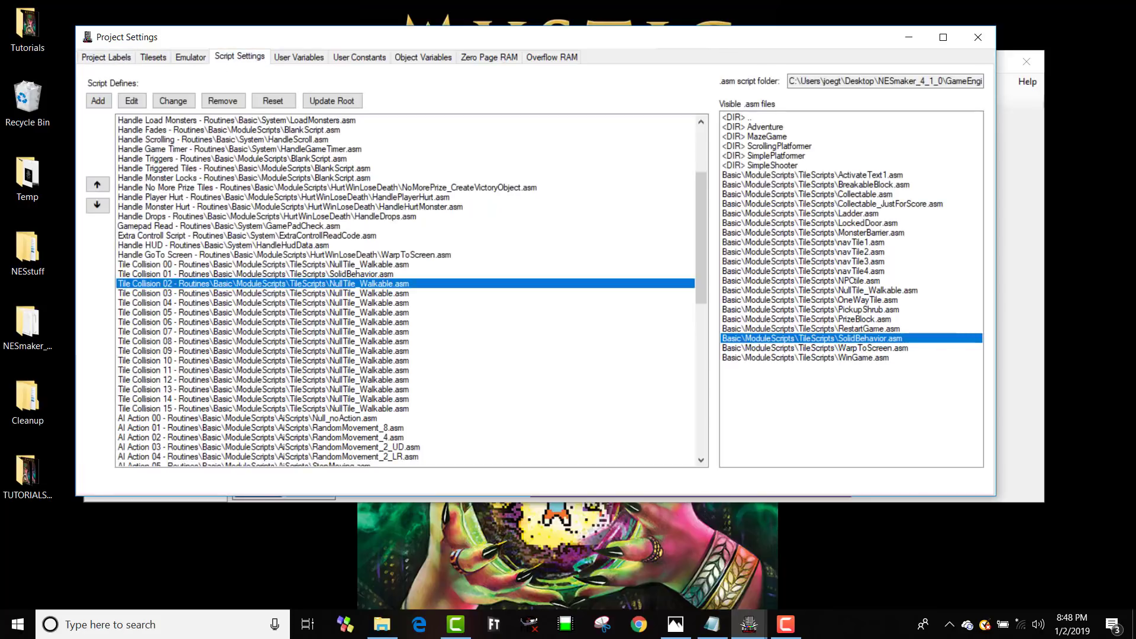
{"action": "left_click", "coordinate": [978, 37]}
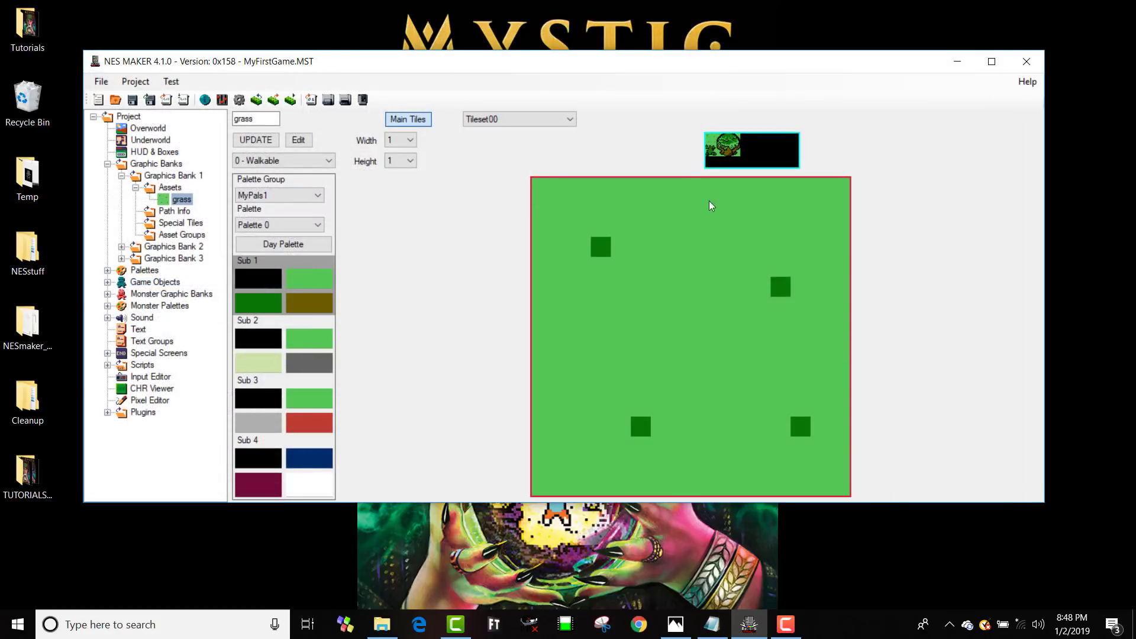
- Start a new asset in Graphics Bank 1 and set its width and height to 2
{"action": "left_click", "coordinate": [178, 188]}
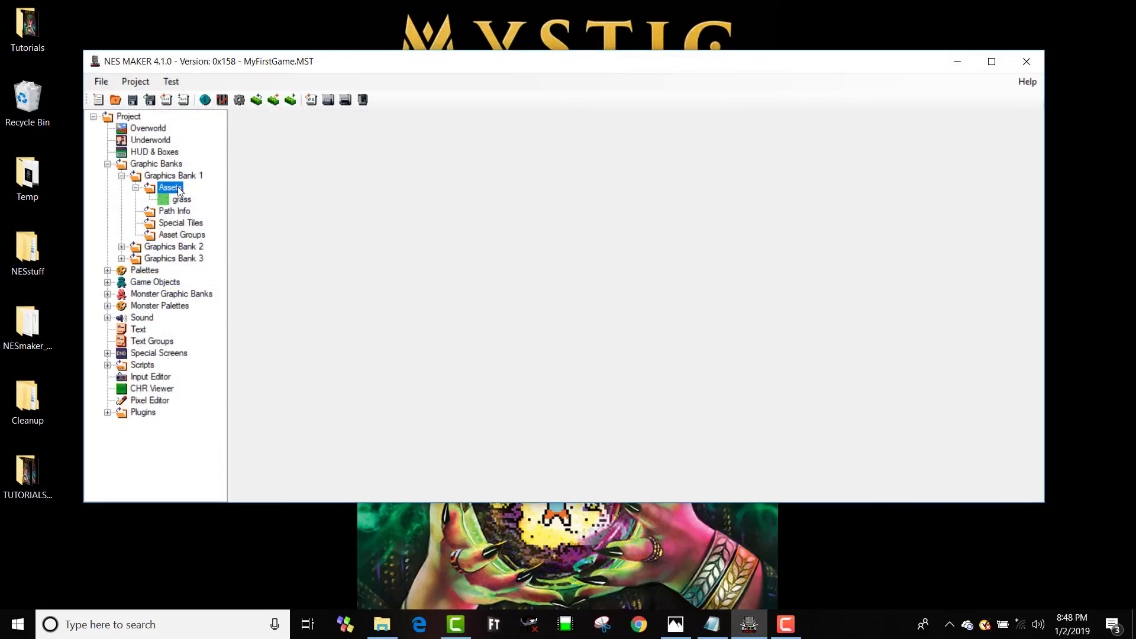
{"action": "left_click", "coordinate": [409, 140]}
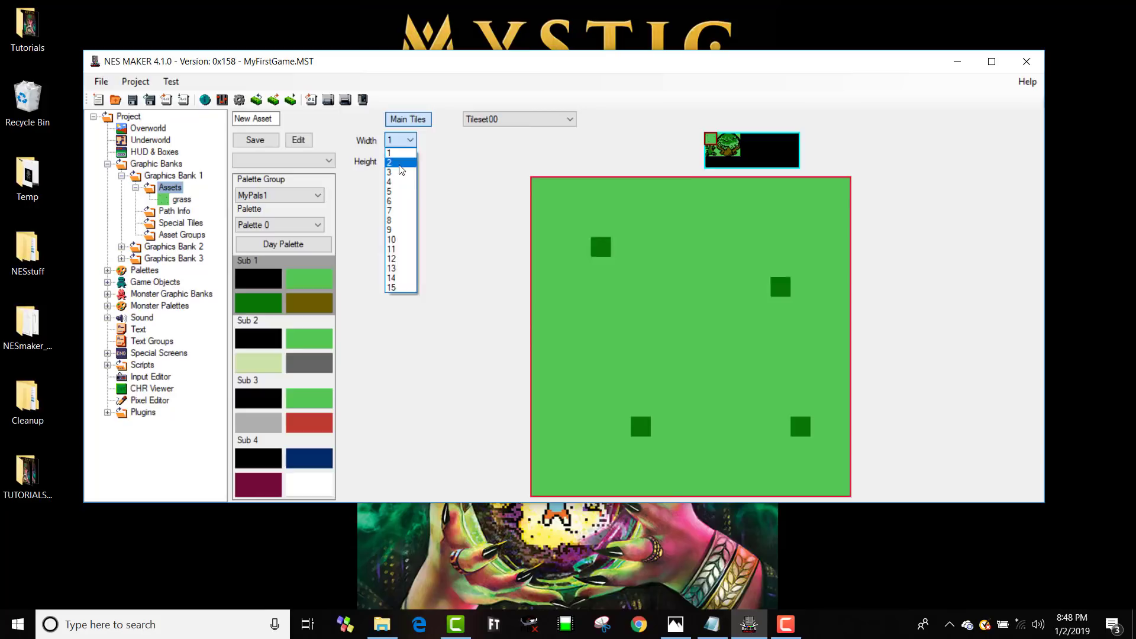
{"action": "left_click", "coordinate": [400, 163]}
{"action": "left_click", "coordinate": [410, 161]}
{"action": "left_click", "coordinate": [400, 183]}
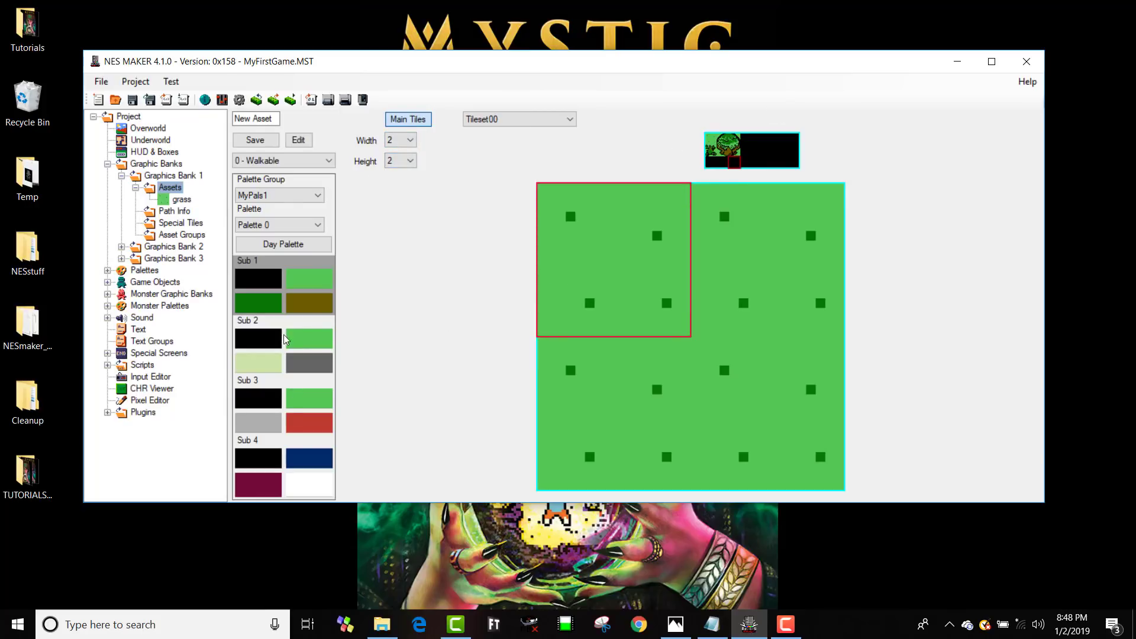
- Fill the two lower tiles of the new asset with the left and right halves of the tree trunk
{"action": "left_click", "coordinate": [579, 365]}
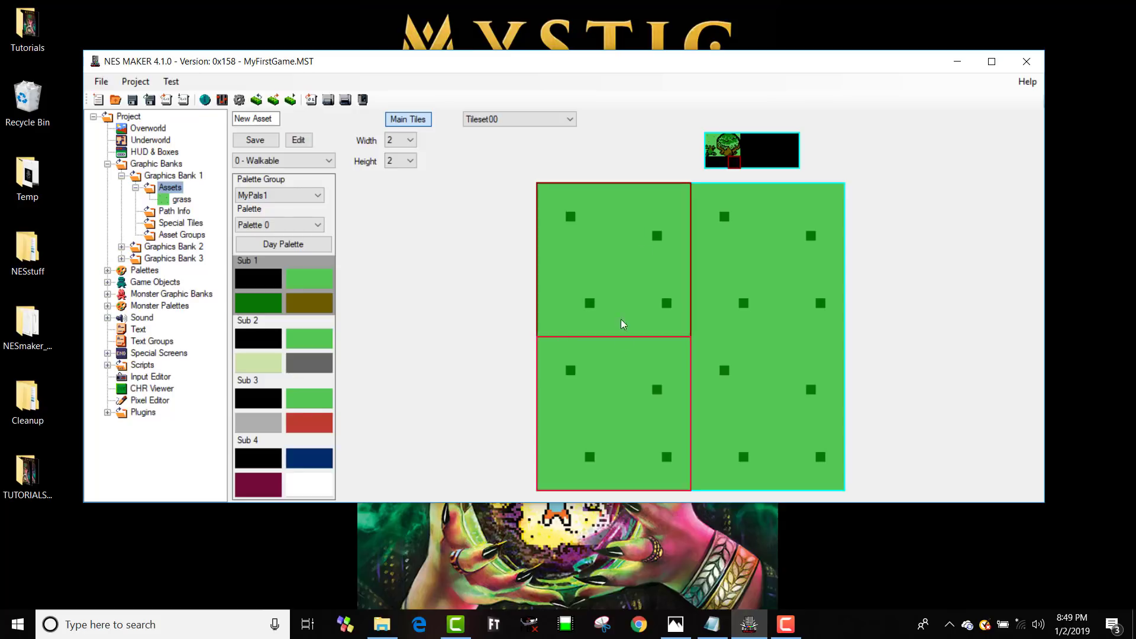
{"action": "left_click", "coordinate": [722, 162]}
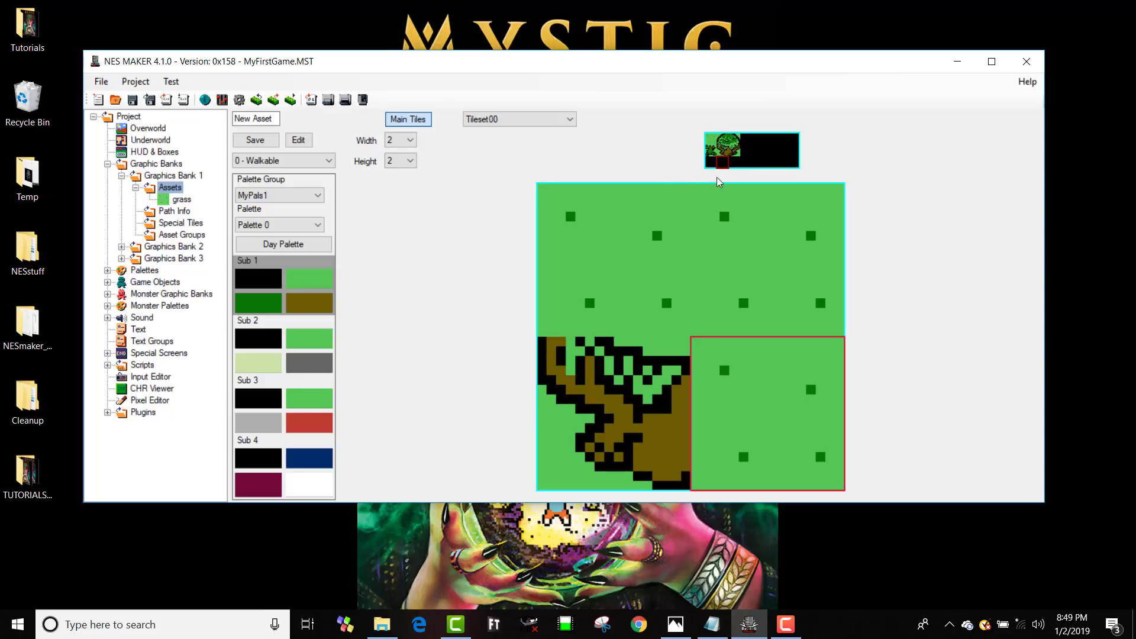
{"action": "left_click", "coordinate": [736, 162]}
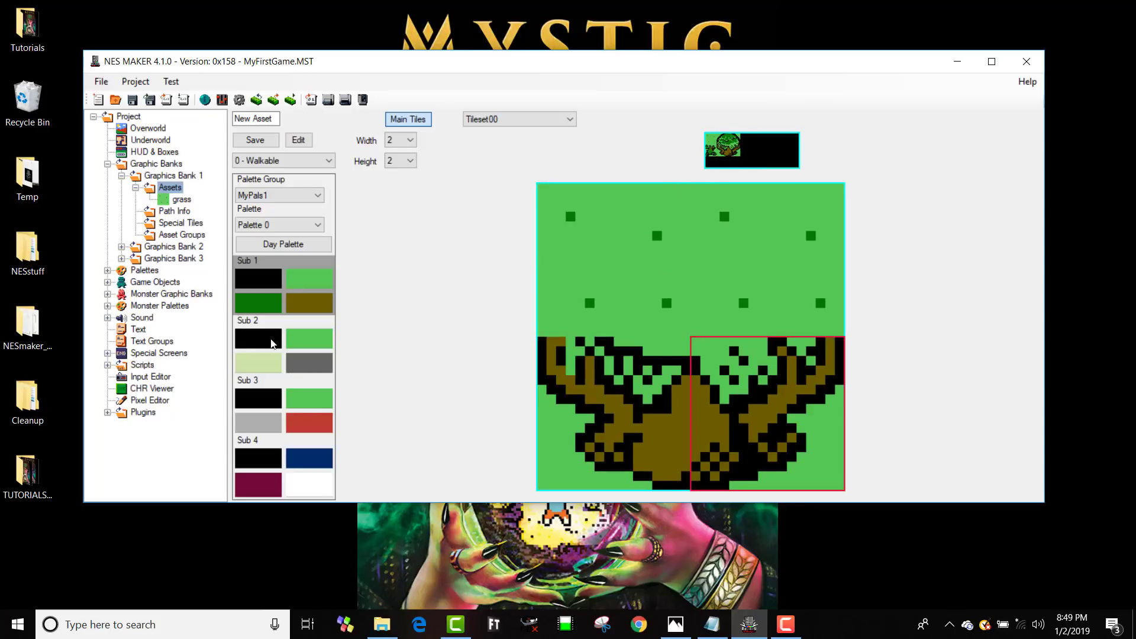
- Fill the two upper tiles of the new asset with the tree canopy halves, coloured with the Sub 2 palette
{"action": "left_click", "coordinate": [622, 229]}
{"action": "left_click", "coordinate": [260, 341]}
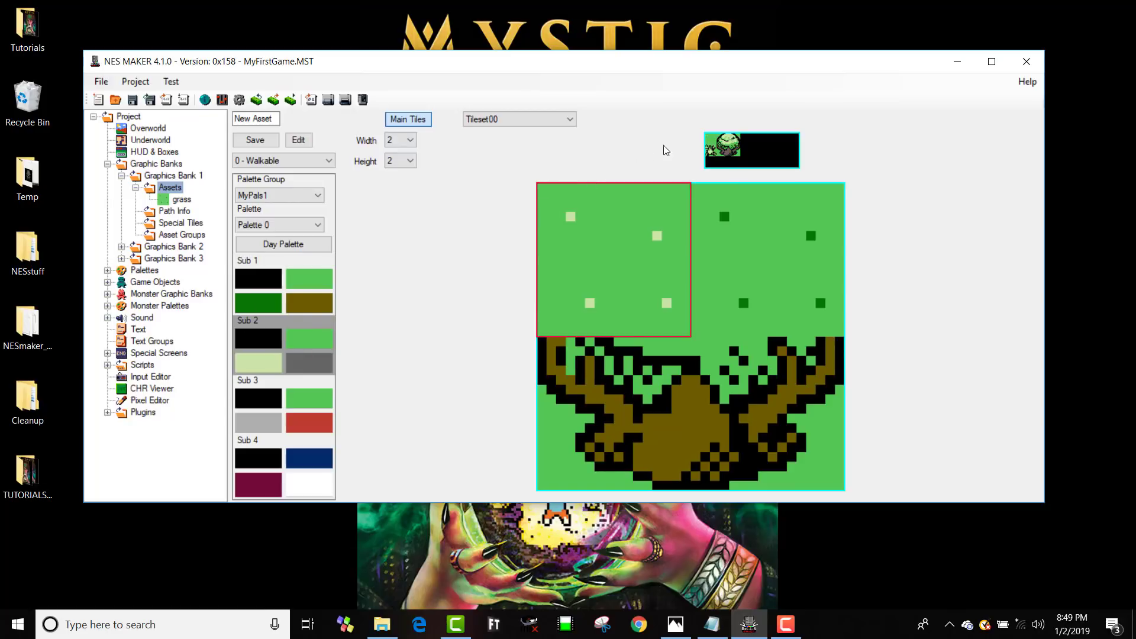
{"action": "left_click", "coordinate": [715, 142]}
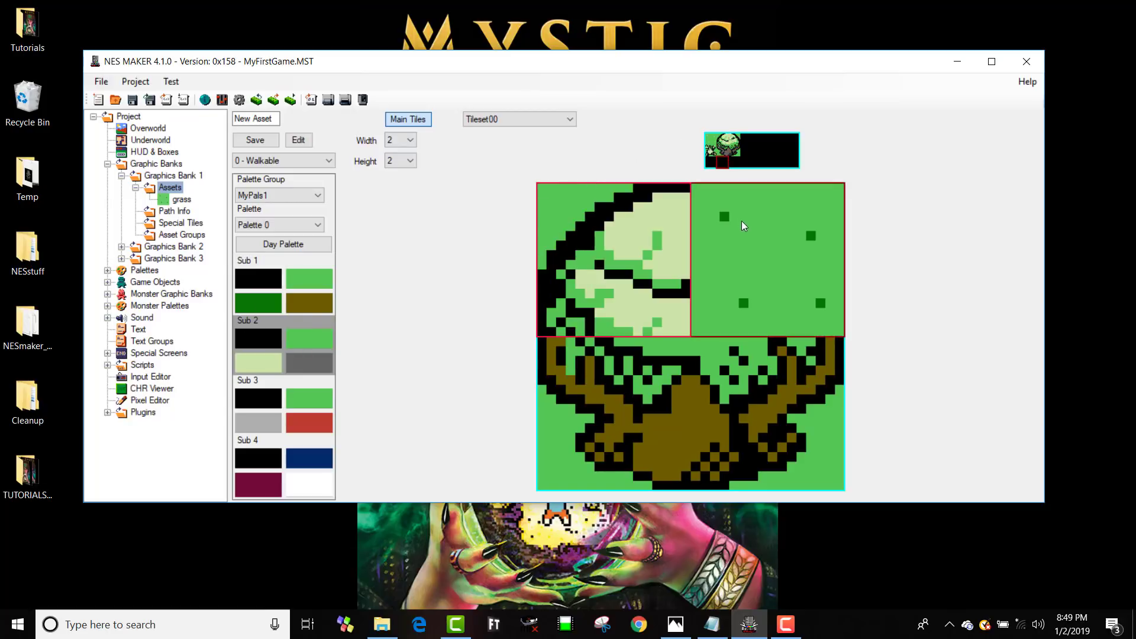
{"action": "left_click", "coordinate": [318, 345]}
{"action": "left_click", "coordinate": [729, 139]}
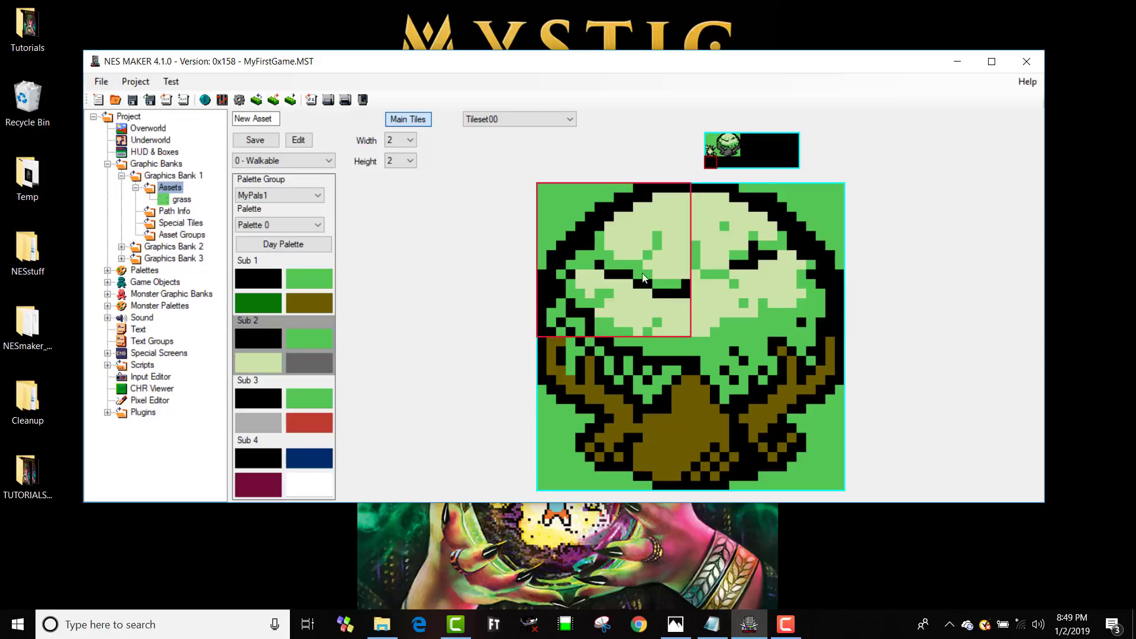
- Set the tile type of all four tree tiles to 1 - Solid
{"action": "left_click", "coordinate": [302, 158]}
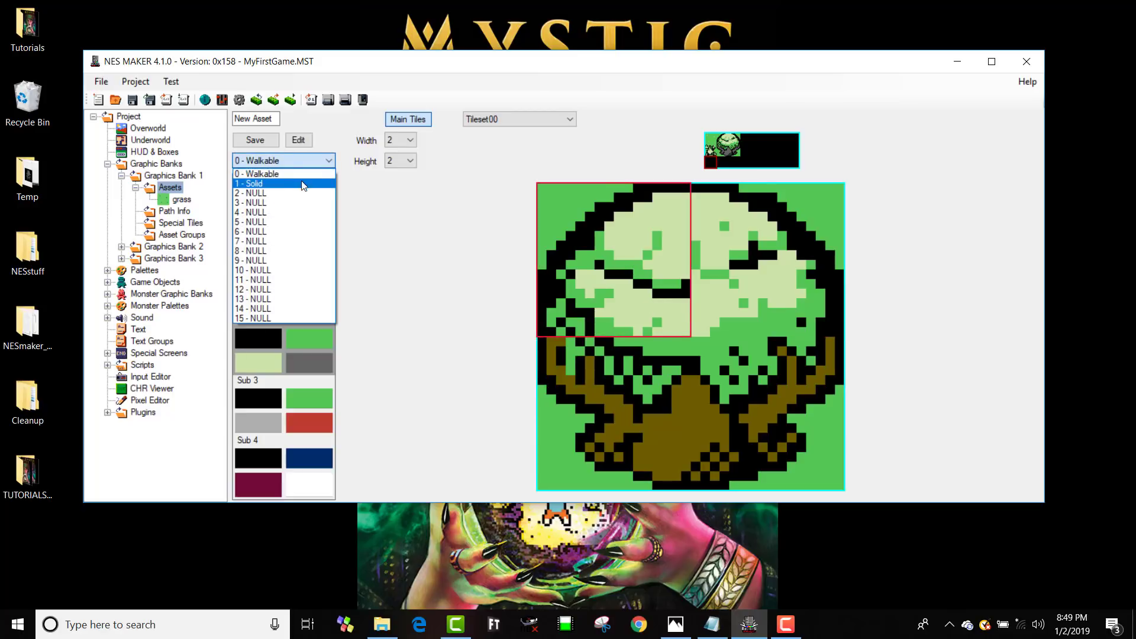
{"action": "left_click", "coordinate": [305, 182]}
{"action": "left_click", "coordinate": [740, 219]}
{"action": "left_click", "coordinate": [328, 160]}
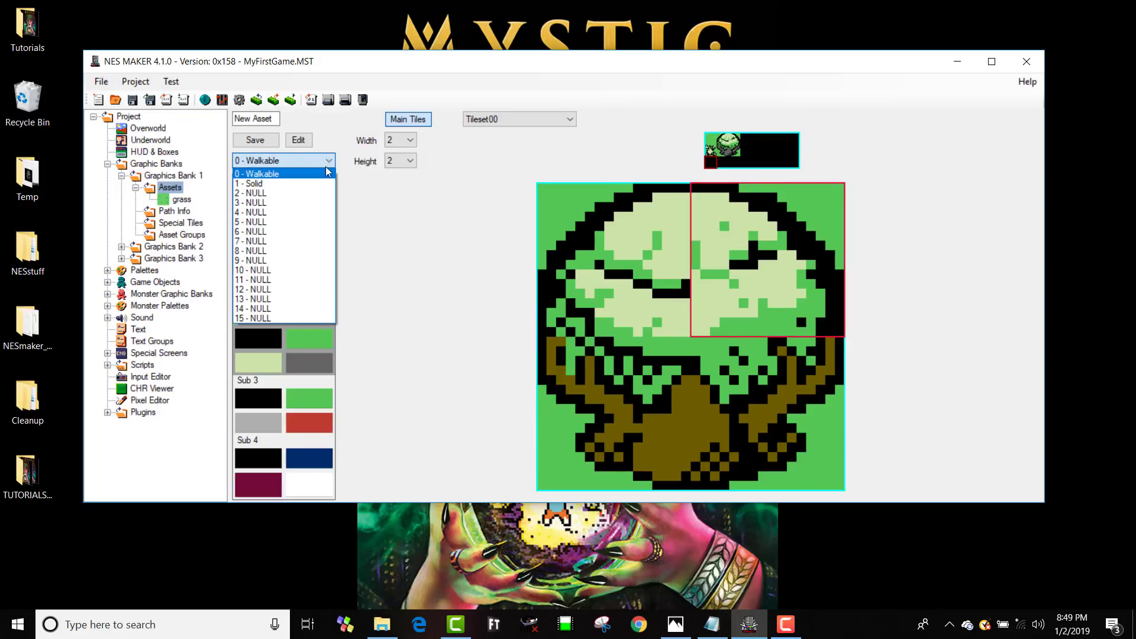
{"action": "left_click", "coordinate": [324, 184]}
{"action": "left_click", "coordinate": [613, 414]}
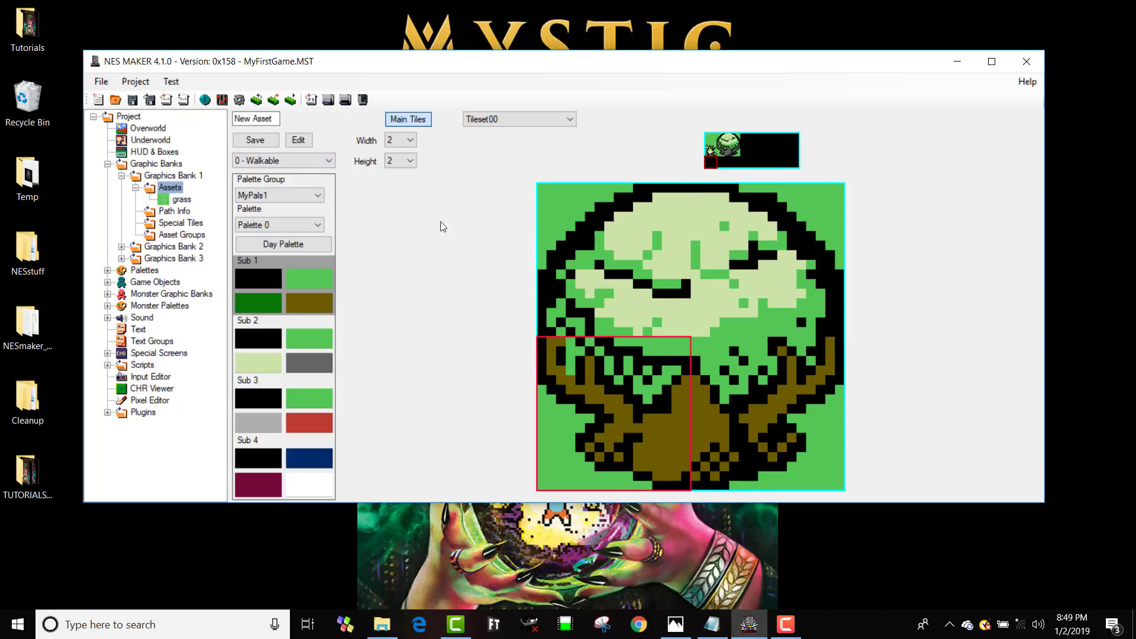
{"action": "left_click", "coordinate": [315, 161]}
{"action": "left_click", "coordinate": [315, 183]}
{"action": "left_click", "coordinate": [768, 414]}
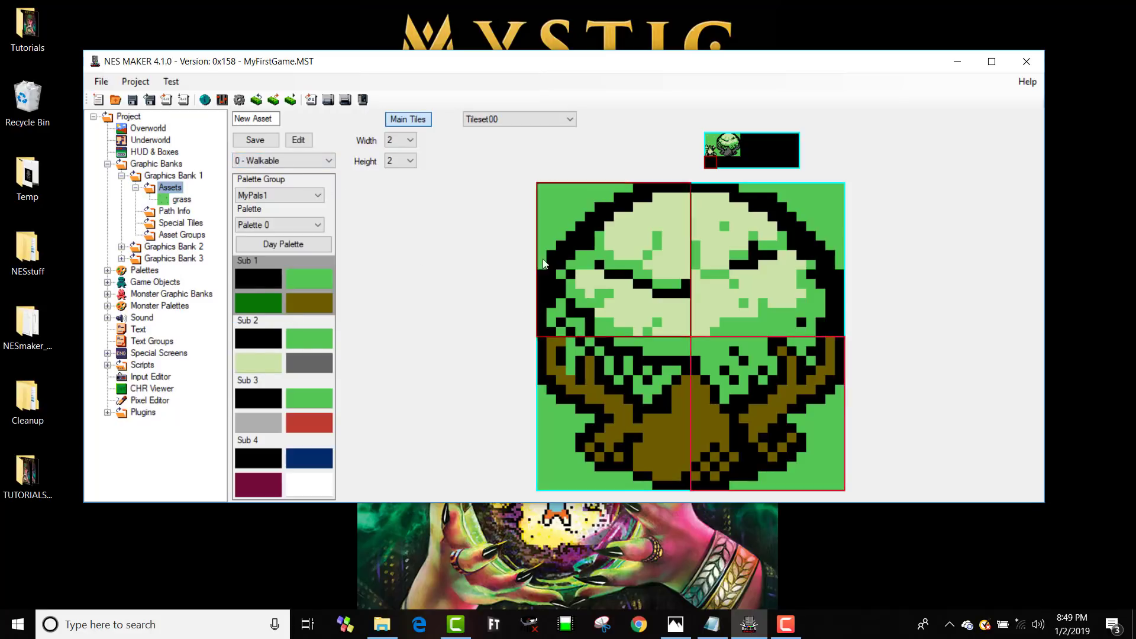
{"action": "left_click", "coordinate": [320, 161]}
{"action": "left_click", "coordinate": [315, 184]}
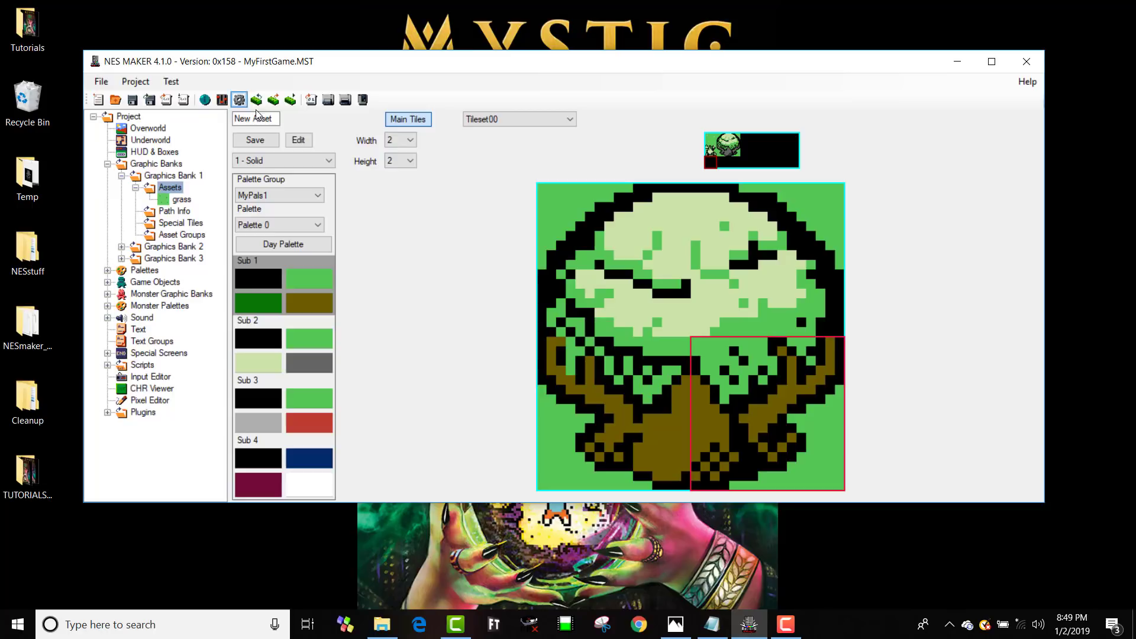
- Name the new asset tree and save it
{"action": "left_click_drag", "start_coordinate": [278, 117], "coordinate": [233, 118]}
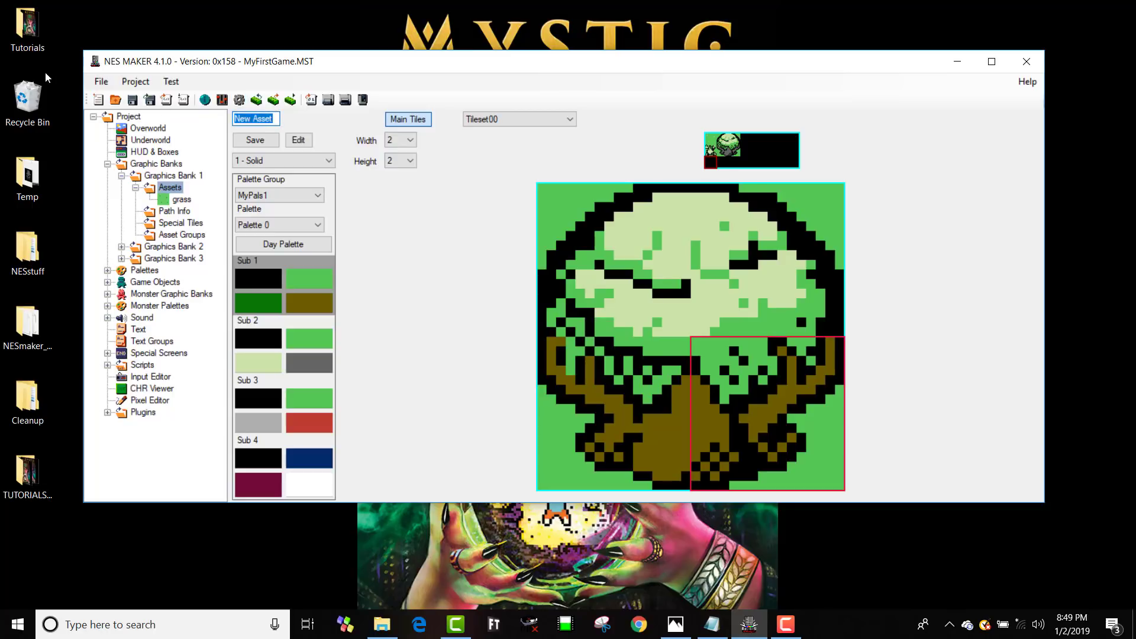
{"action": "type", "text": "tree"}
{"action": "left_click", "coordinate": [269, 143]}
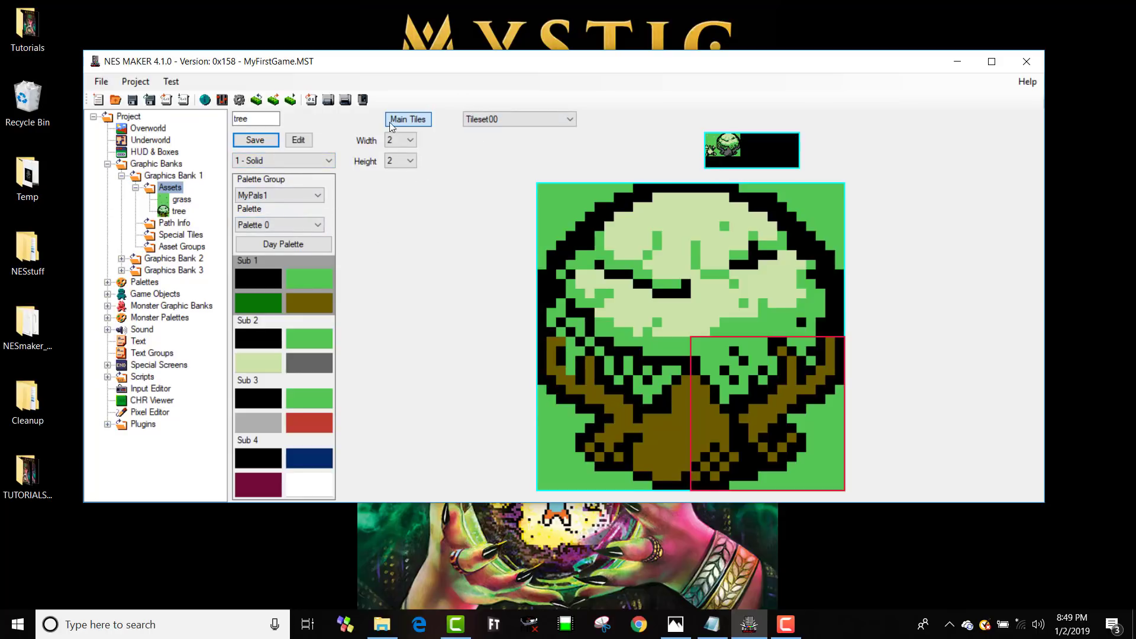
- Set up another asset with width 1 and height 1, using the spiky tile below the grass in Tileset00
{"action": "left_click", "coordinate": [389, 140]}
{"action": "left_click", "coordinate": [390, 153]}
{"action": "left_click", "coordinate": [400, 161]}
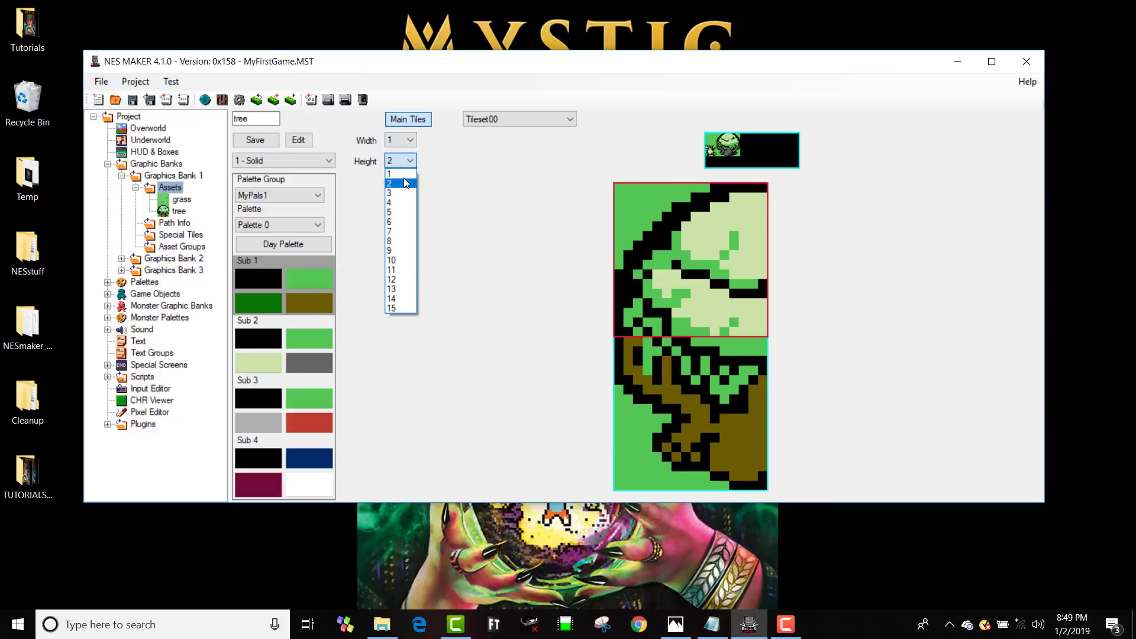
{"action": "left_click", "coordinate": [404, 175]}
{"action": "left_click", "coordinate": [711, 155]}
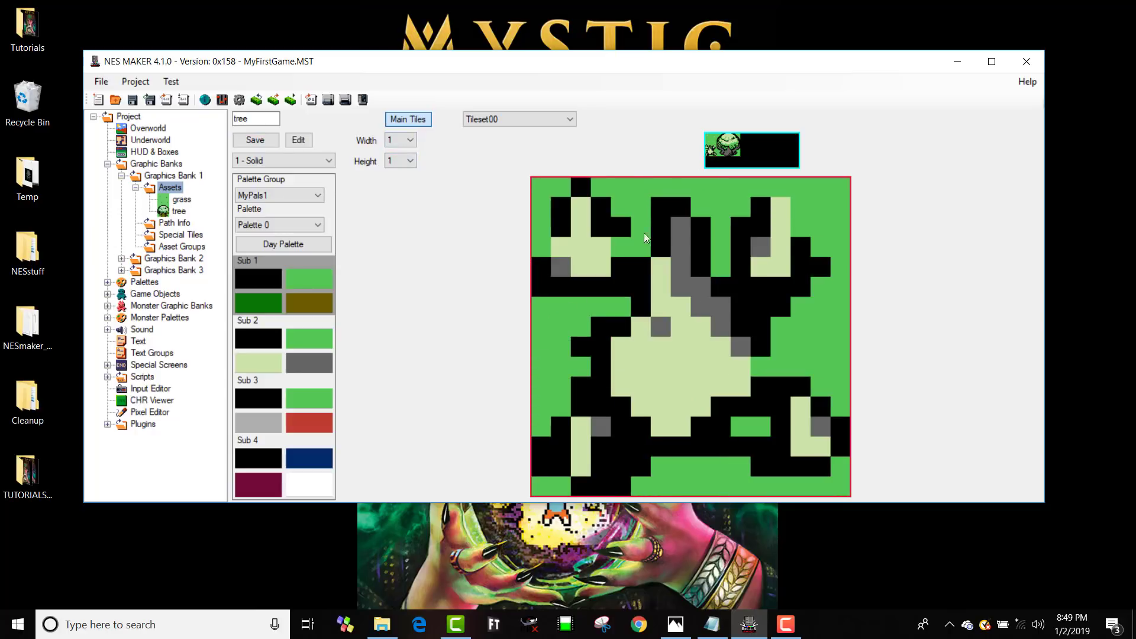
- Colour the spiky tile with the Sub 3 palette and set its tile type to 2 - NULL
{"action": "left_click", "coordinate": [263, 400]}
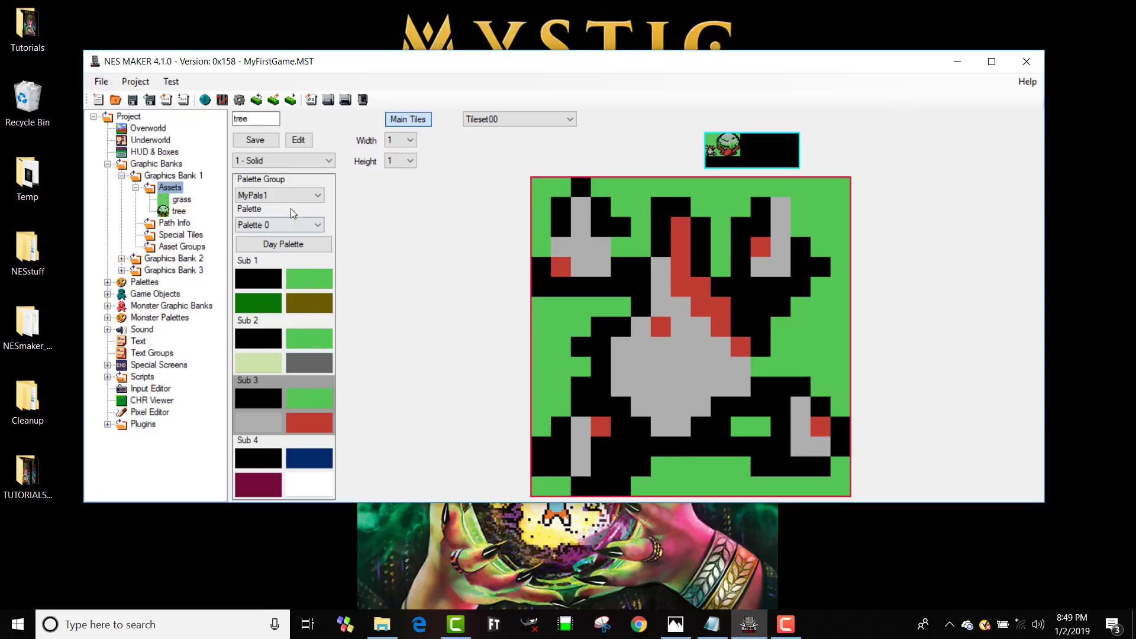
{"action": "left_click", "coordinate": [301, 160]}
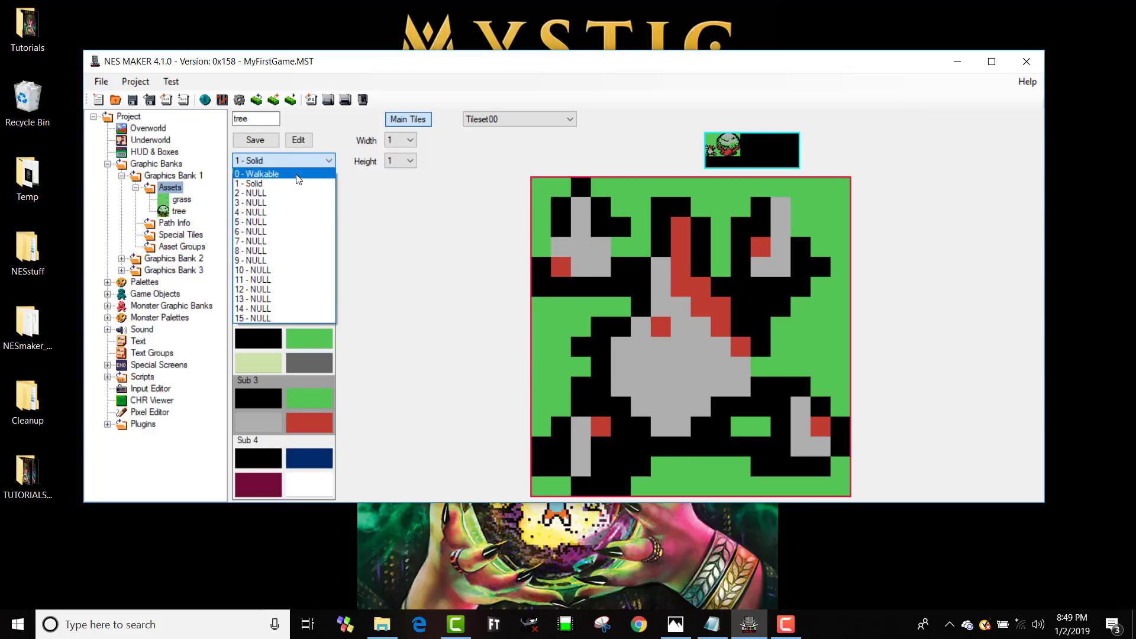
{"action": "left_click", "coordinate": [259, 193]}
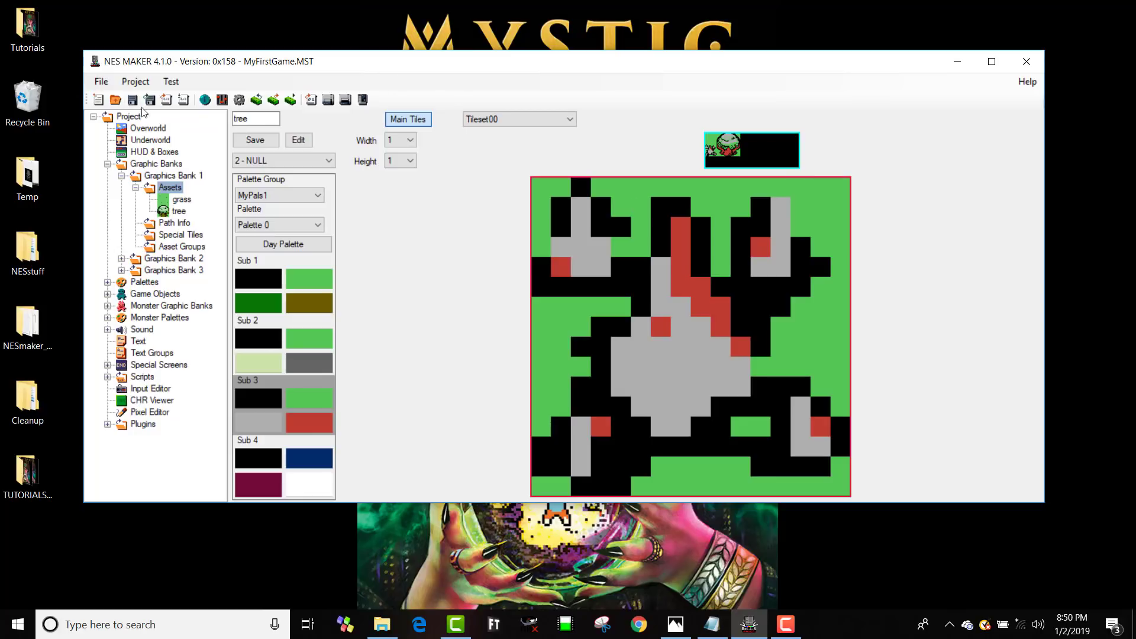
- Rename tile type 2 as InstaKill in the project settings
{"action": "left_click", "coordinate": [240, 100]}
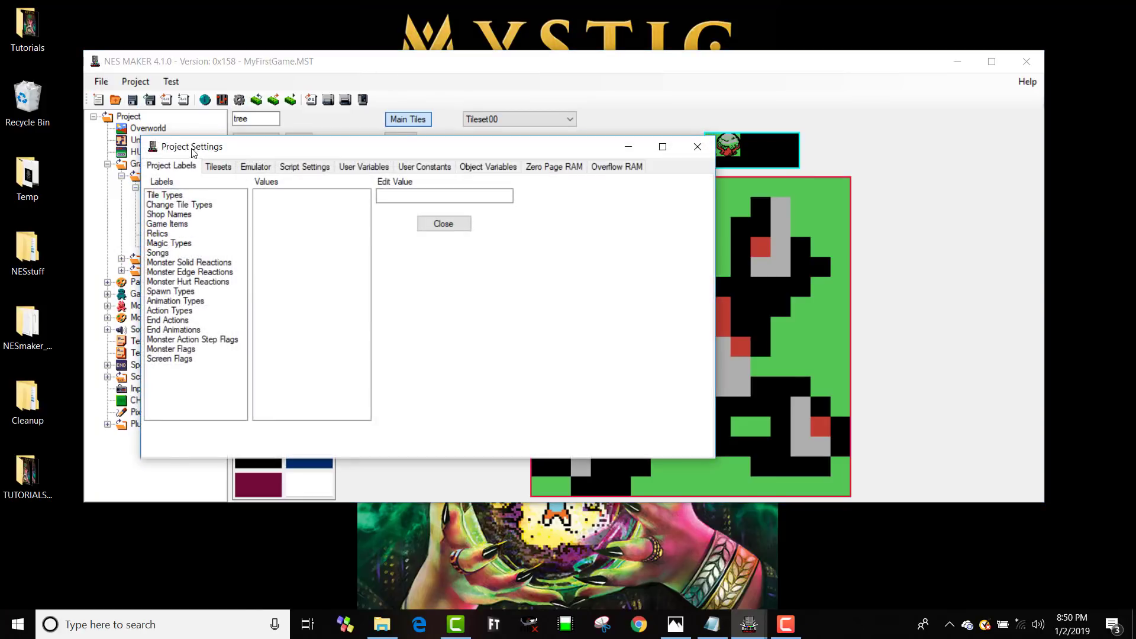
{"action": "left_click", "coordinate": [188, 196]}
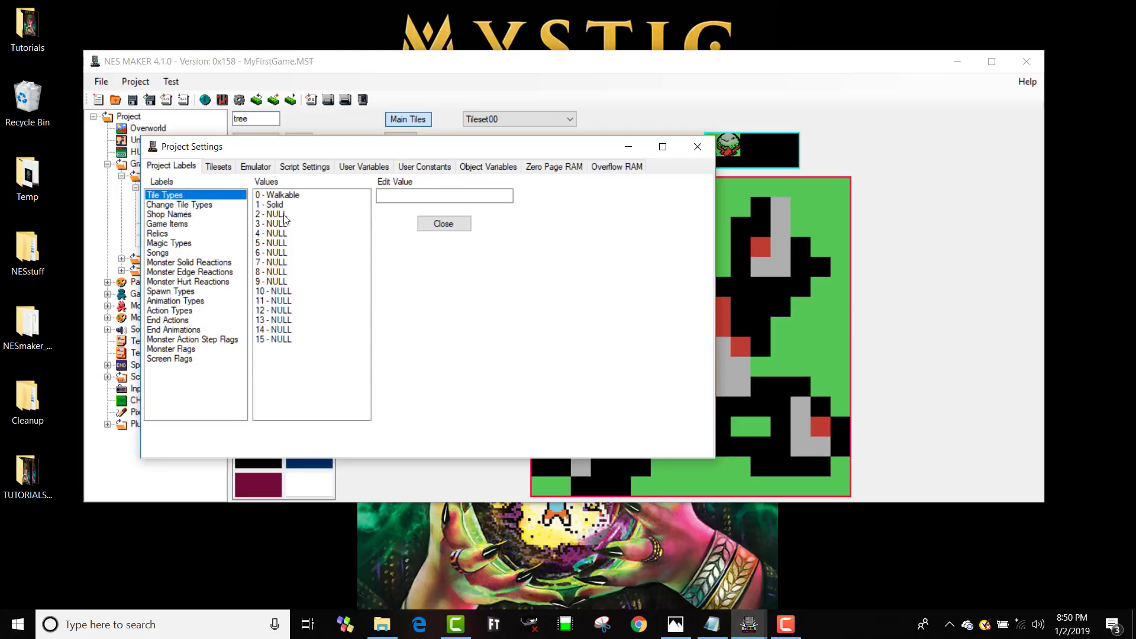
{"action": "left_click", "coordinate": [285, 214]}
{"action": "double_click", "coordinate": [398, 195]}
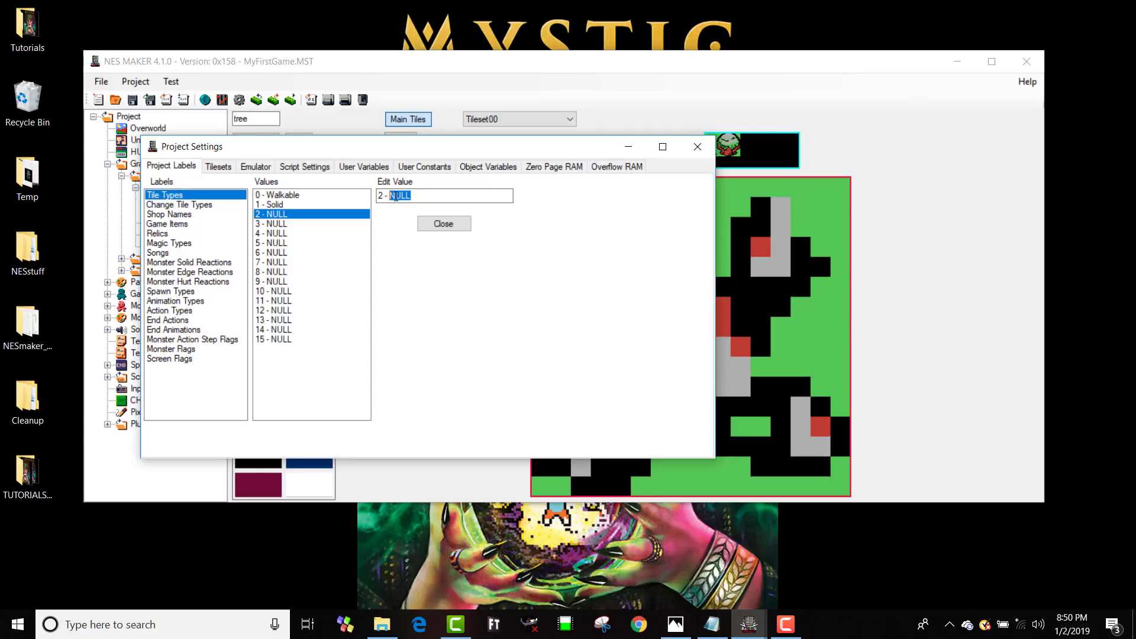
{"action": "type", "text": "InstaKill"}
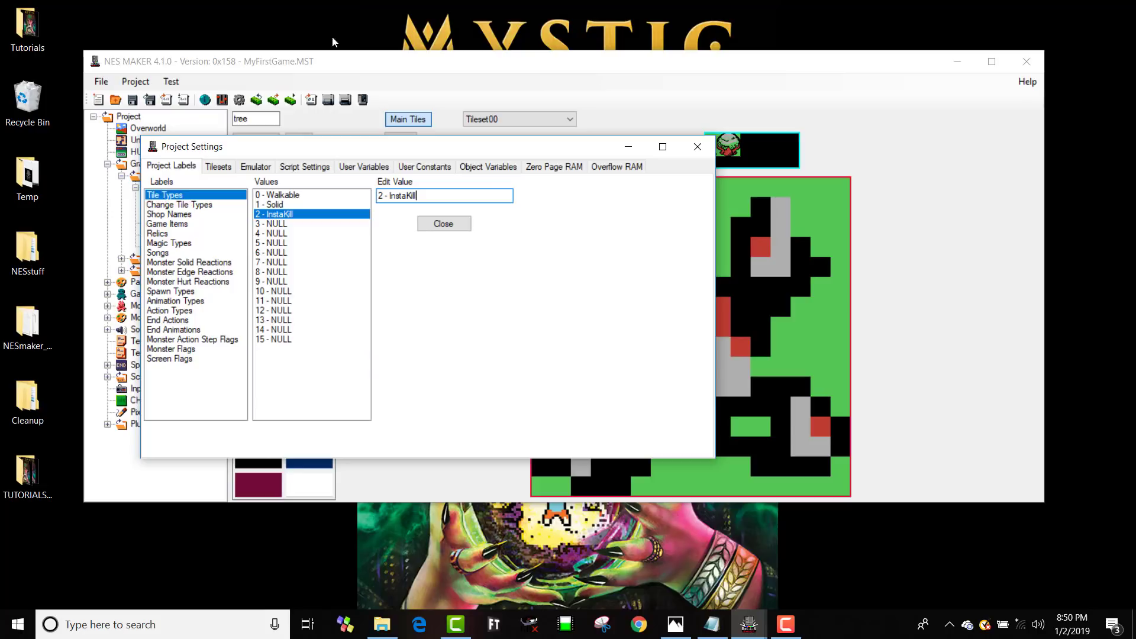
- Assign the RestartGame.asm tile script from Basic\ModuleScripts\TileScripts to Tile Collision 02 in the script settings and close the project settings
{"action": "left_click", "coordinate": [306, 167]}
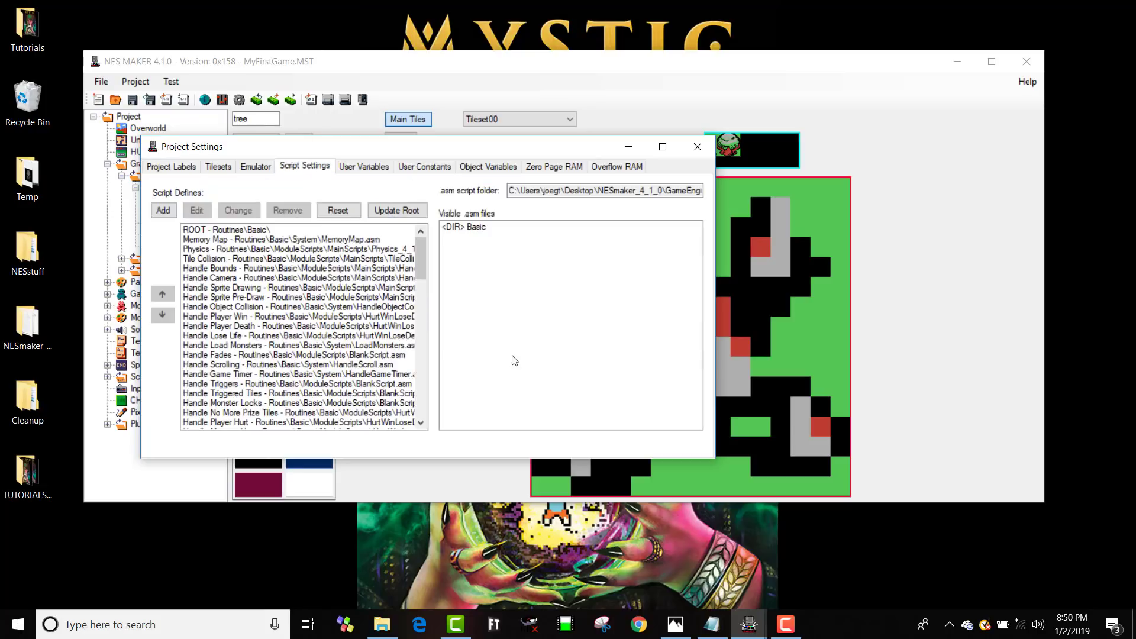
{"action": "left_click_drag", "start_coordinate": [709, 456], "coordinate": [856, 529]}
{"action": "scroll", "coordinate": [453, 377], "scroll_direction": "down", "scroll_amount": 5}
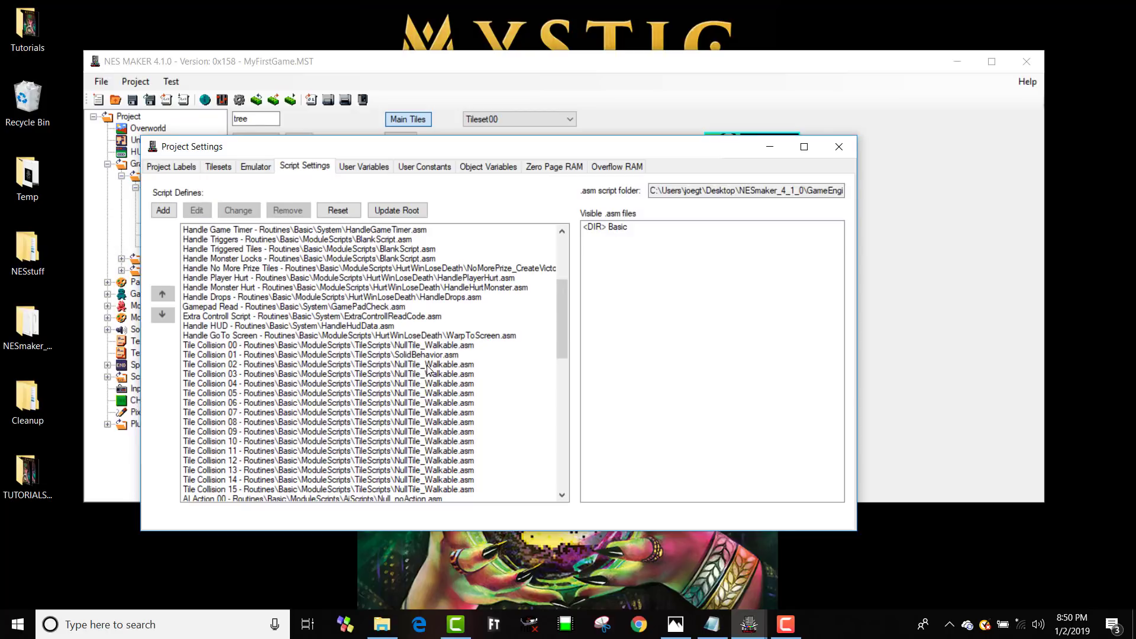
{"action": "left_click", "coordinate": [363, 365]}
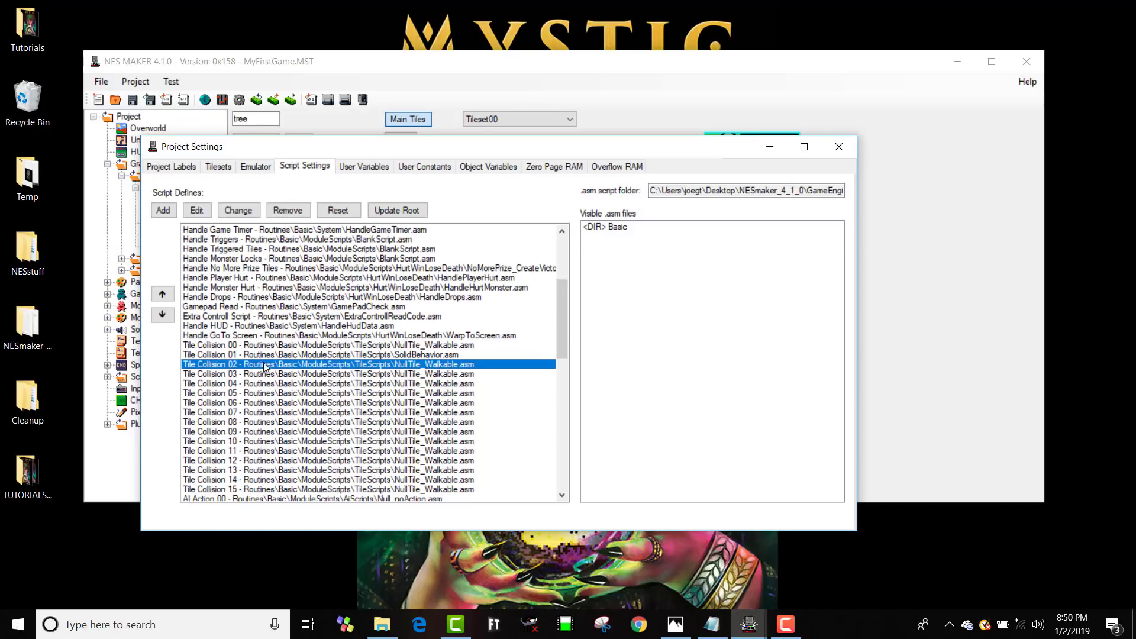
{"action": "double_click", "coordinate": [627, 227]}
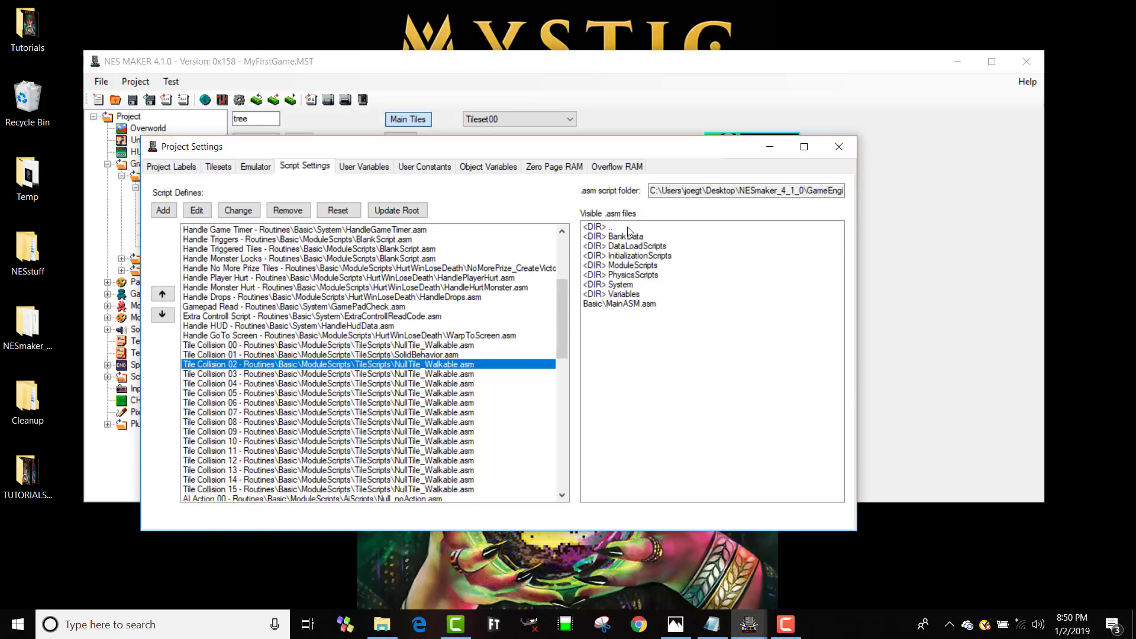
{"action": "double_click", "coordinate": [630, 265]}
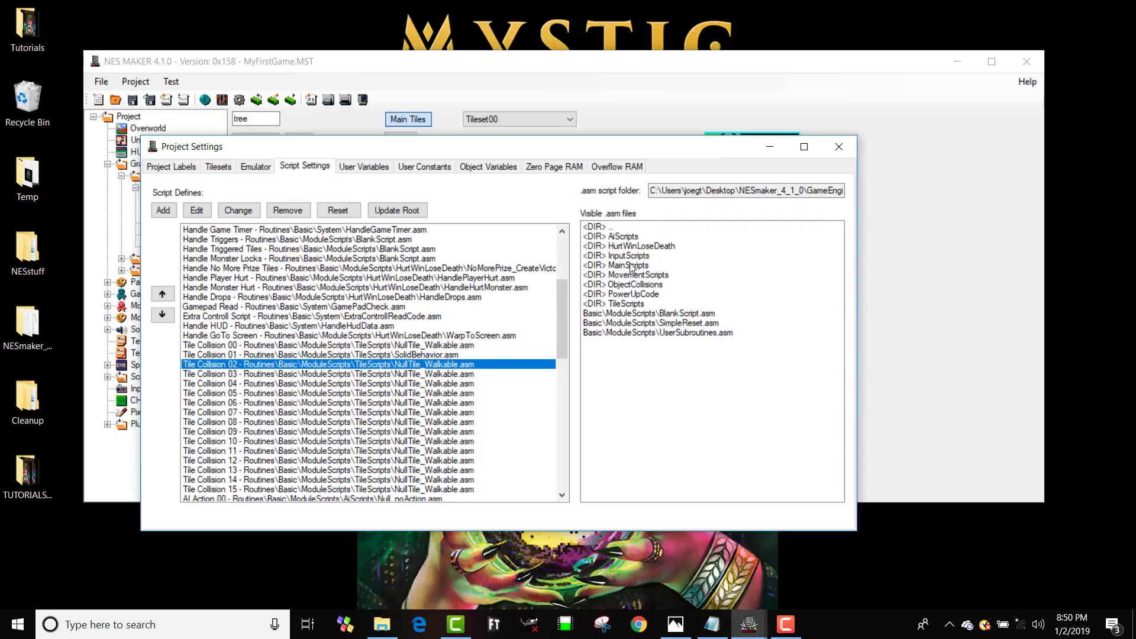
{"action": "double_click", "coordinate": [632, 303]}
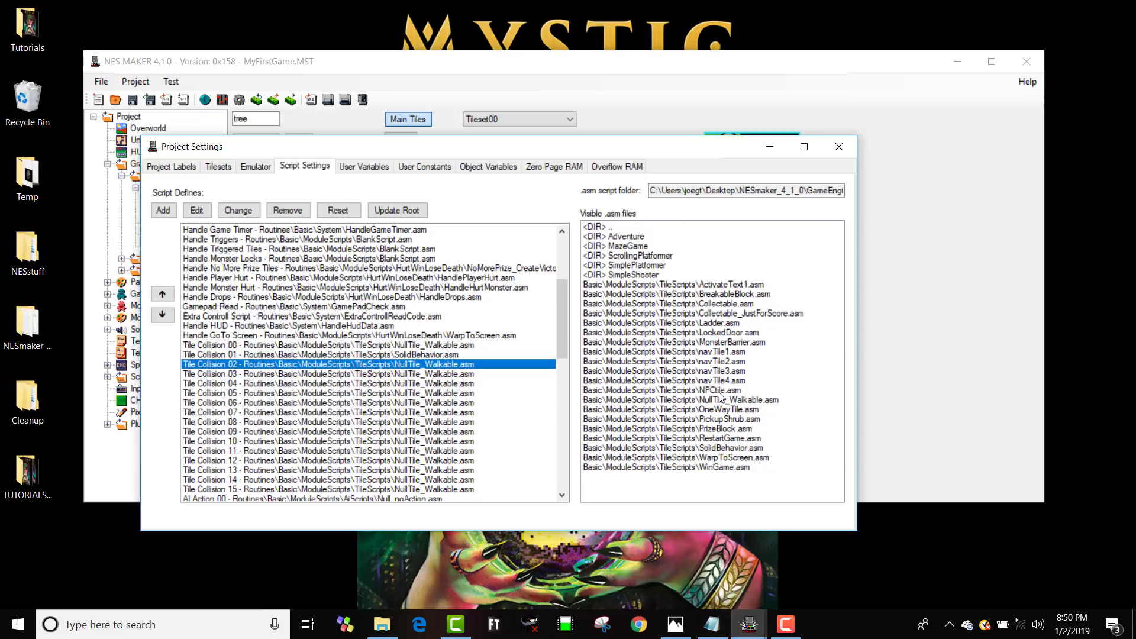
{"action": "left_click", "coordinate": [720, 439]}
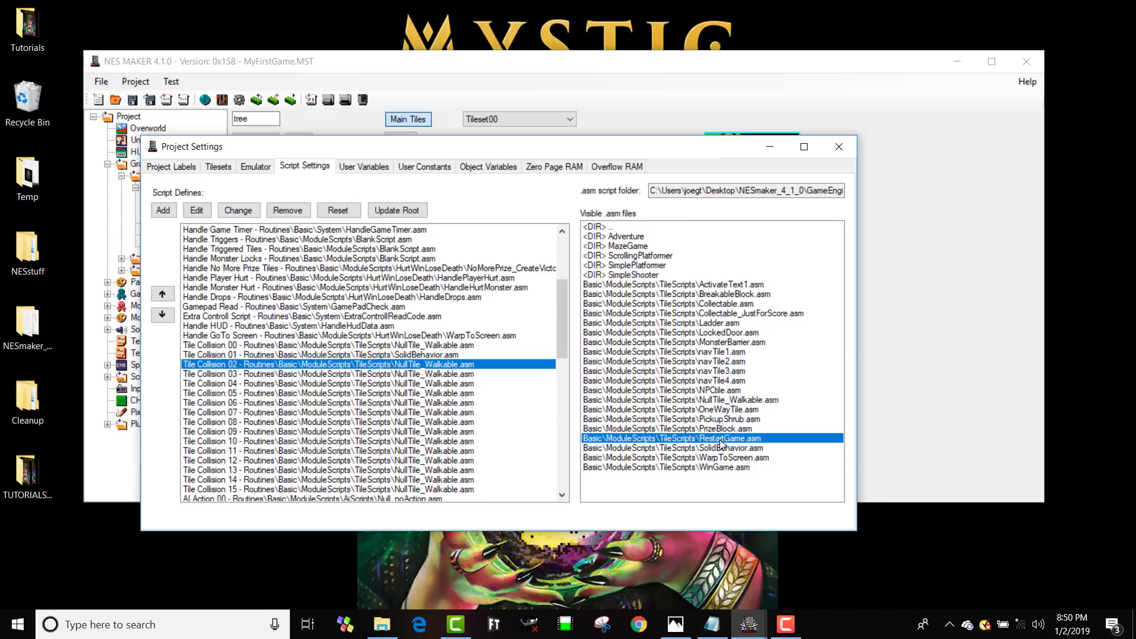
{"action": "double_click", "coordinate": [721, 440]}
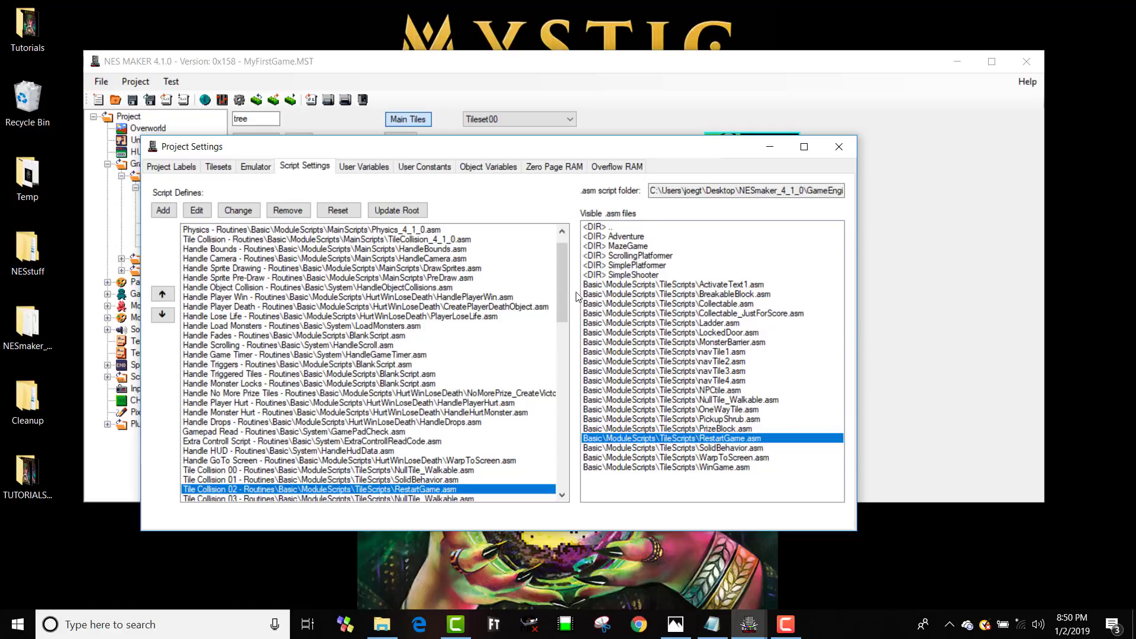
{"action": "left_click_drag", "start_coordinate": [563, 296], "coordinate": [578, 342]}
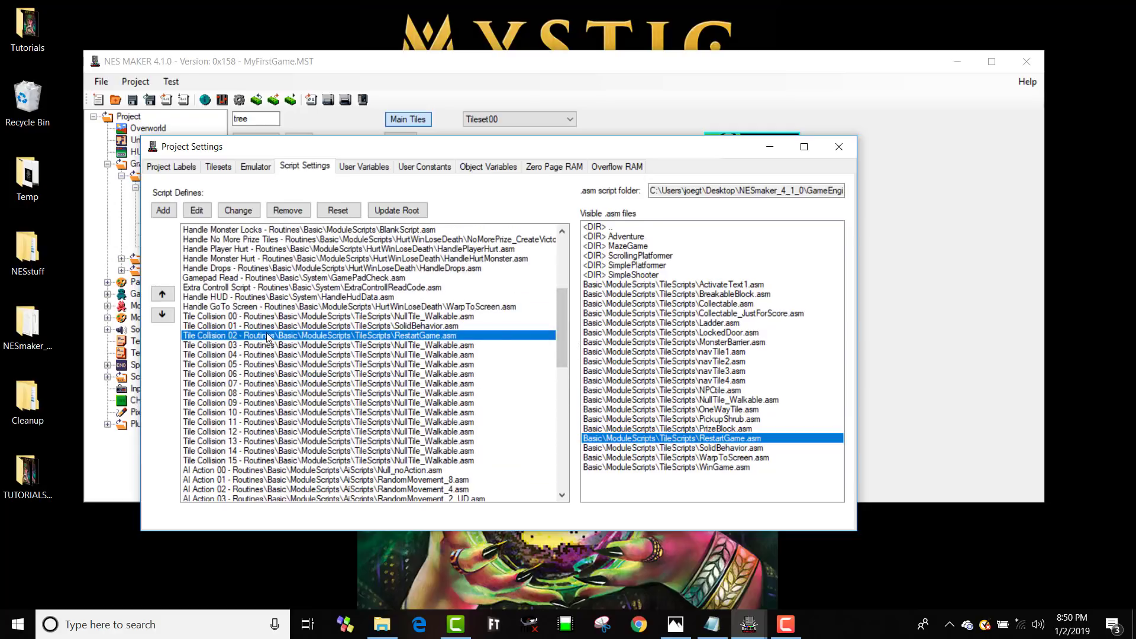
{"action": "left_click", "coordinate": [252, 318]}
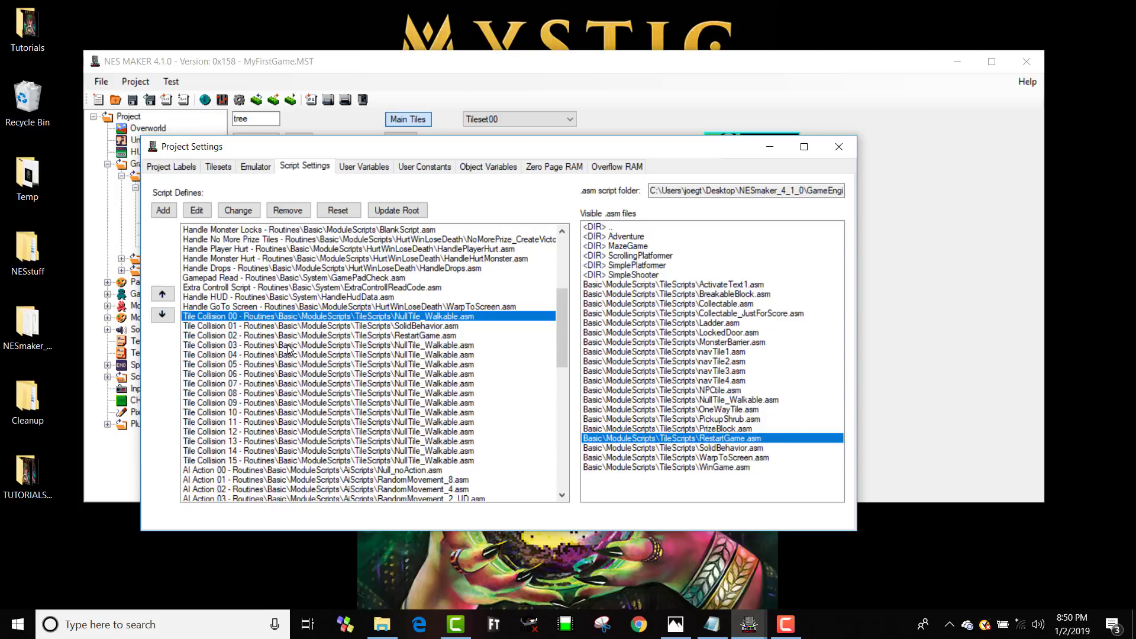
{"action": "left_click", "coordinate": [839, 147]}
- Start a fresh asset in Graphics Bank 1 from the spiky tile, with the Sub 3 palette and tile type 2 - InstaKill
{"action": "left_click", "coordinate": [264, 159]}
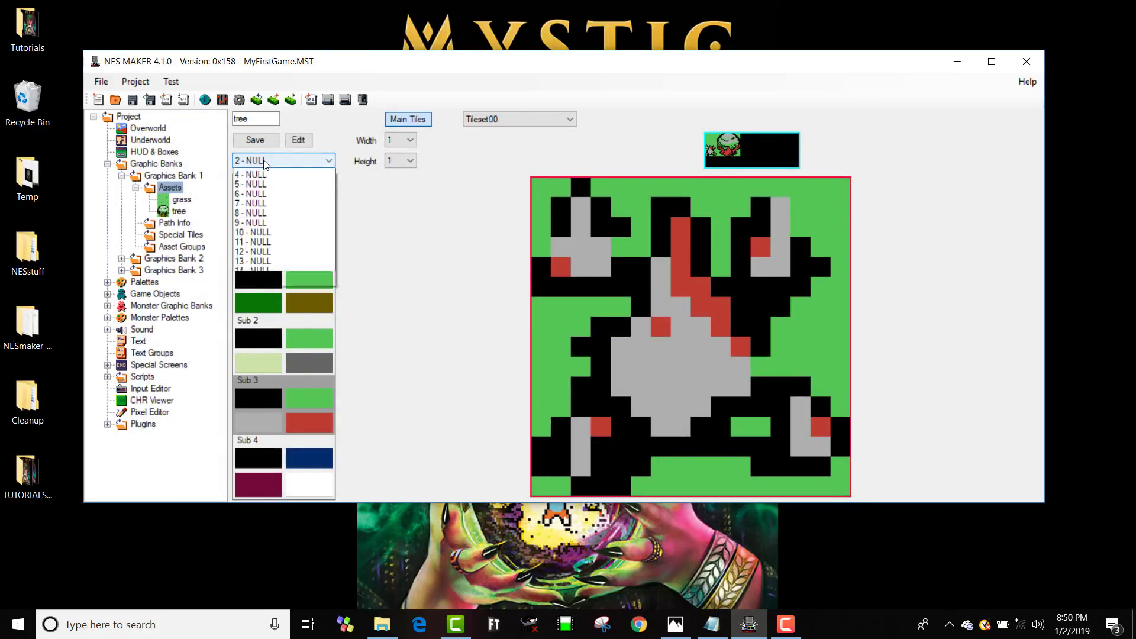
{"action": "left_click", "coordinate": [264, 161]}
{"action": "left_click", "coordinate": [170, 187]}
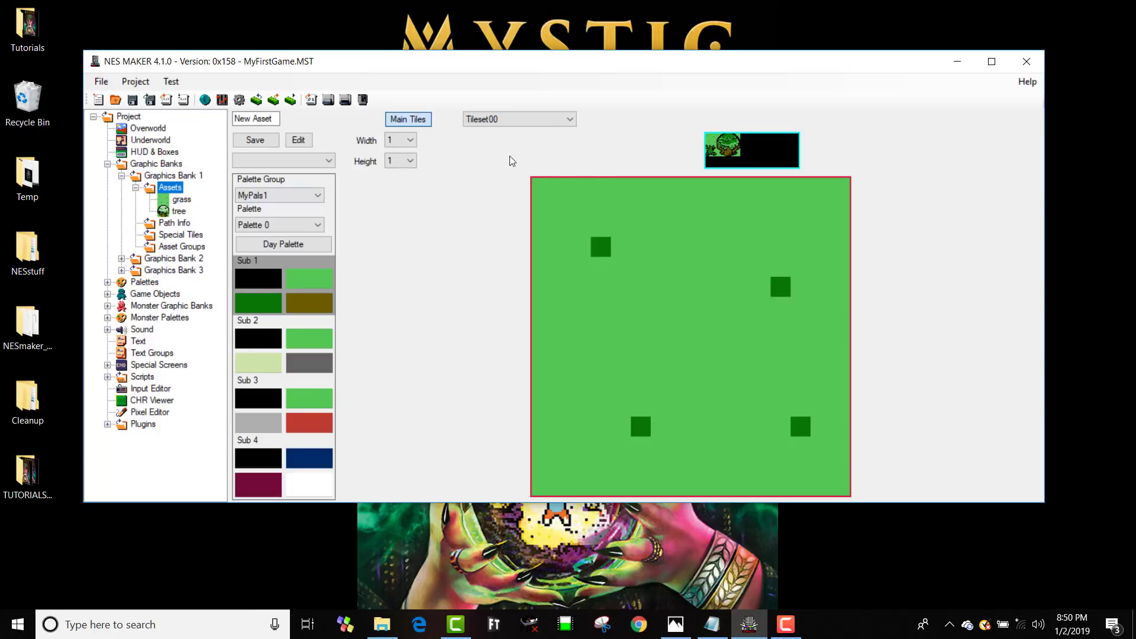
{"action": "left_click", "coordinate": [713, 148]}
{"action": "left_click", "coordinate": [286, 398]}
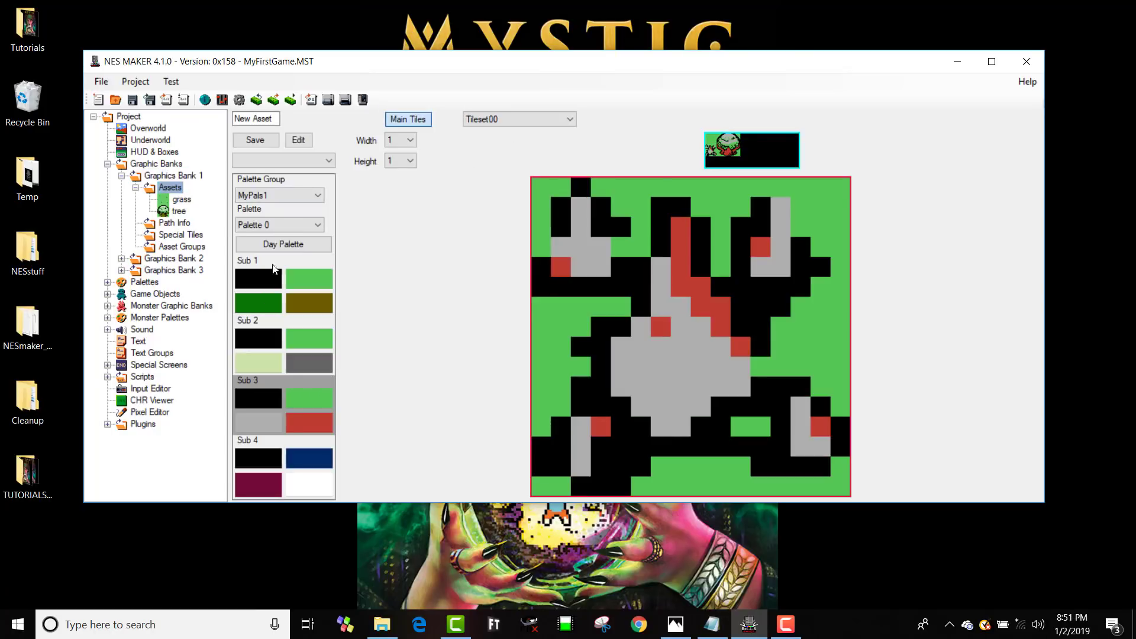
{"action": "left_click", "coordinate": [282, 159]}
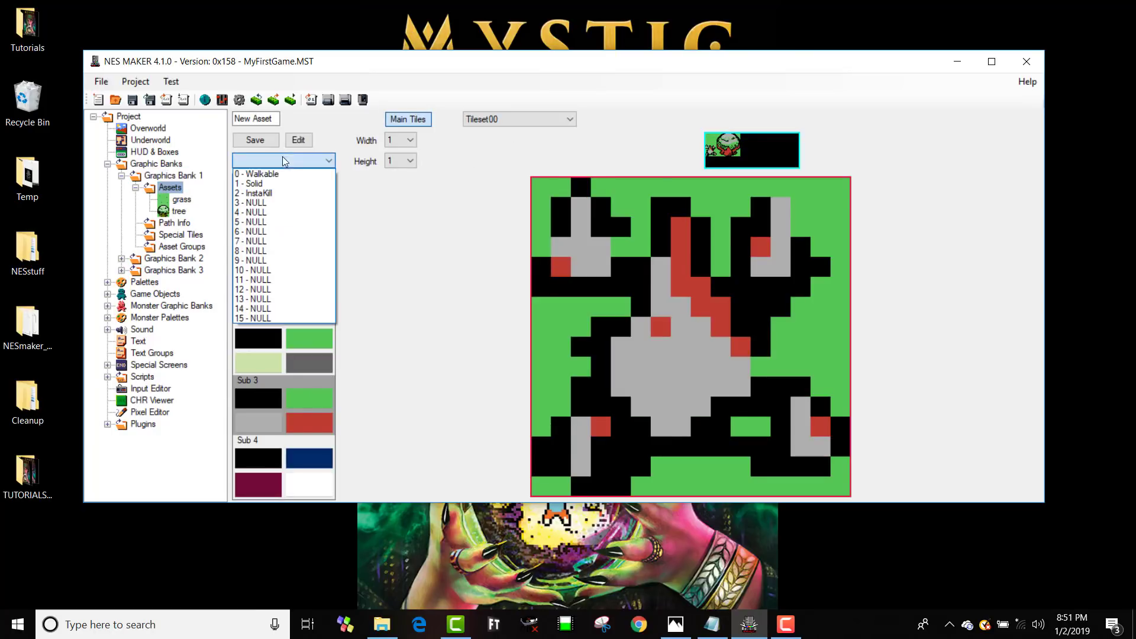
{"action": "left_click", "coordinate": [284, 193]}
- Name the new InstaKill asset Spikes and save it
{"action": "left_click_drag", "start_coordinate": [279, 123], "coordinate": [234, 117]}
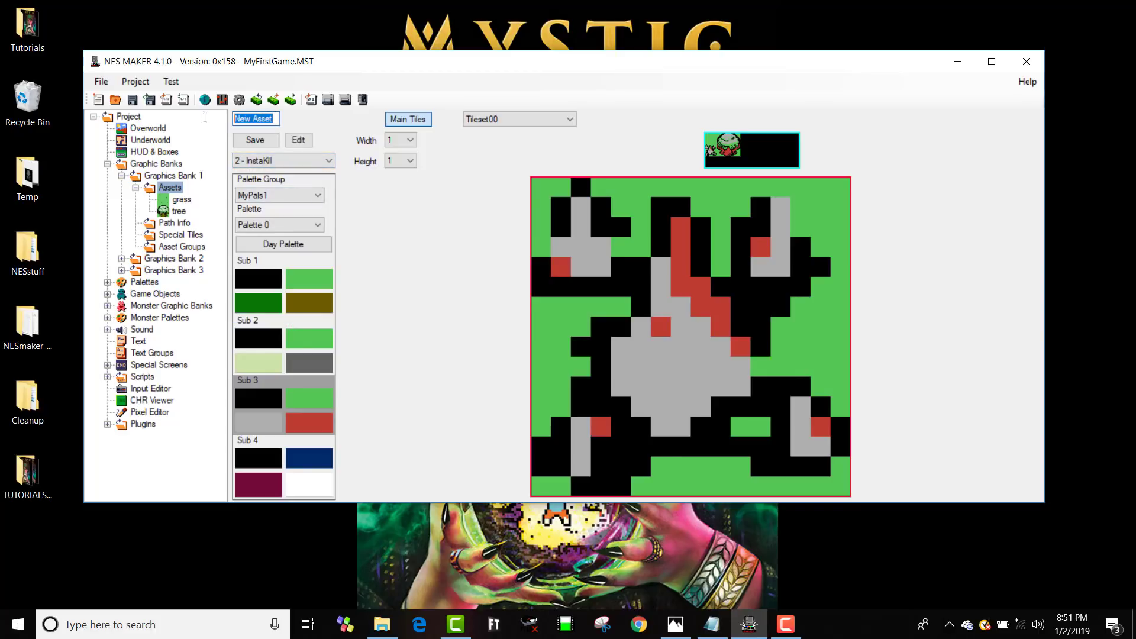
{"action": "left_click", "coordinate": [172, 116]}
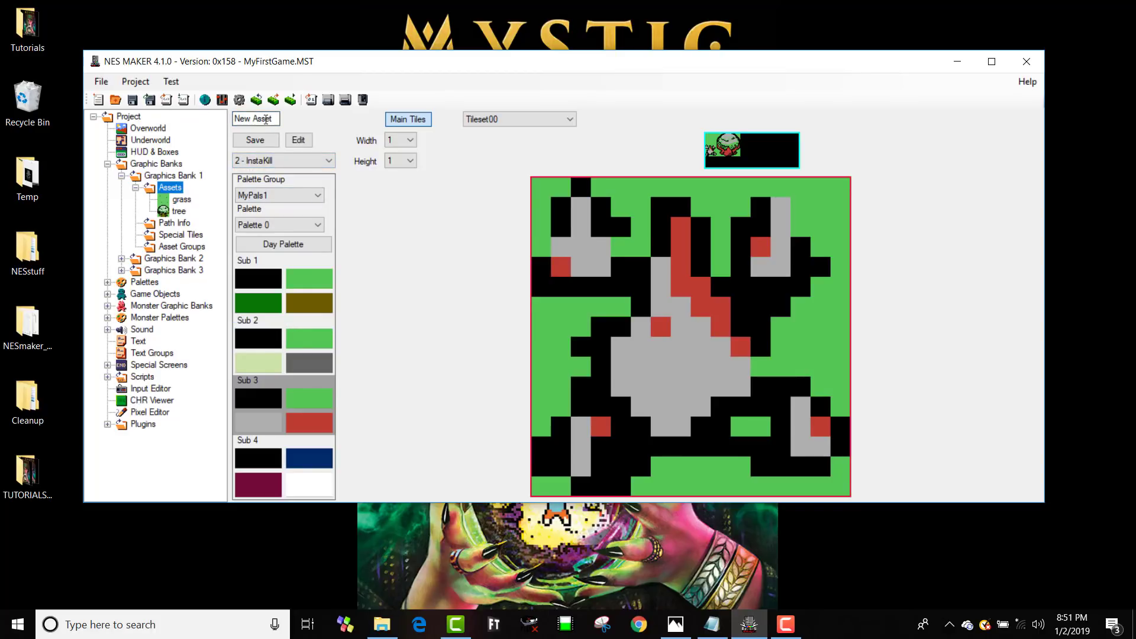
{"action": "key", "text": "Tab"}
{"action": "type", "text": "Spikes"}
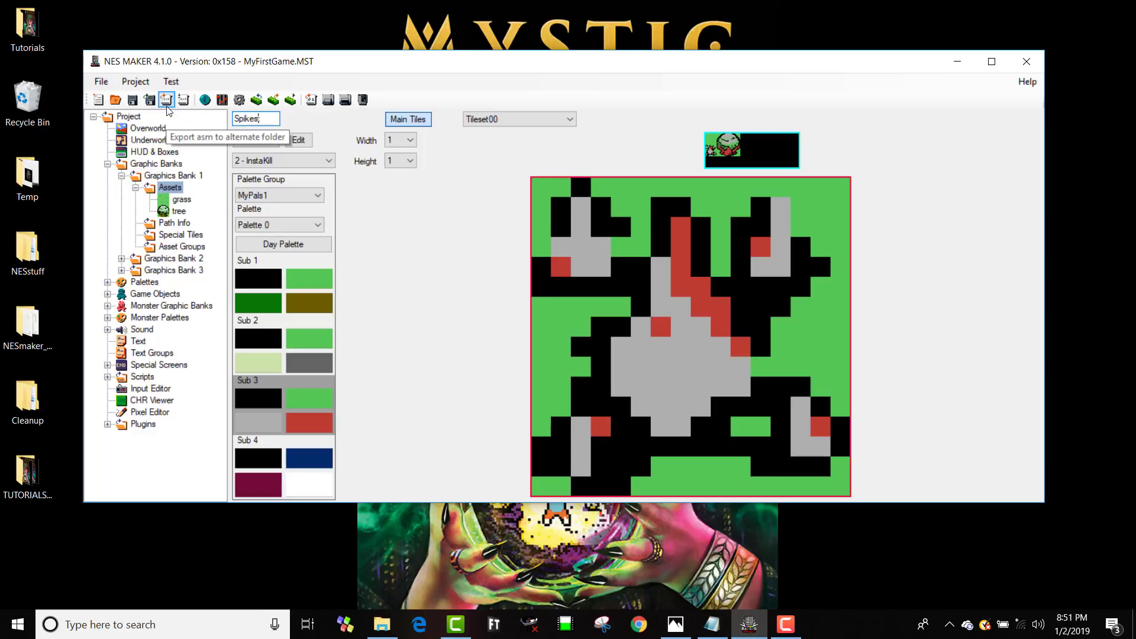
{"action": "key", "text": "BackSpace"}
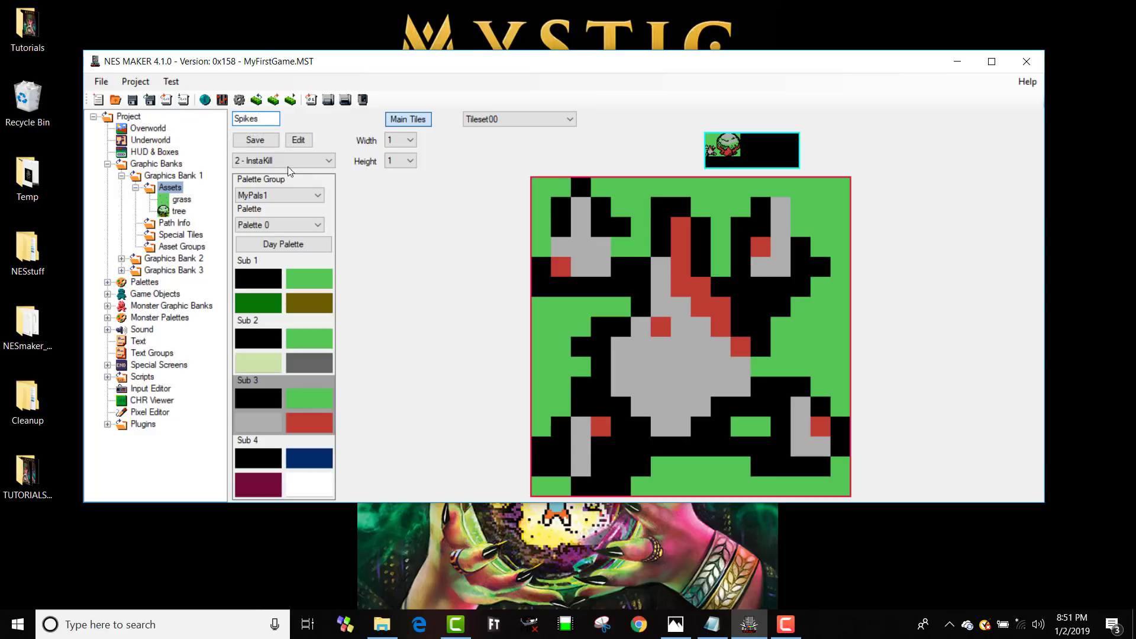
{"action": "left_click", "coordinate": [257, 142]}
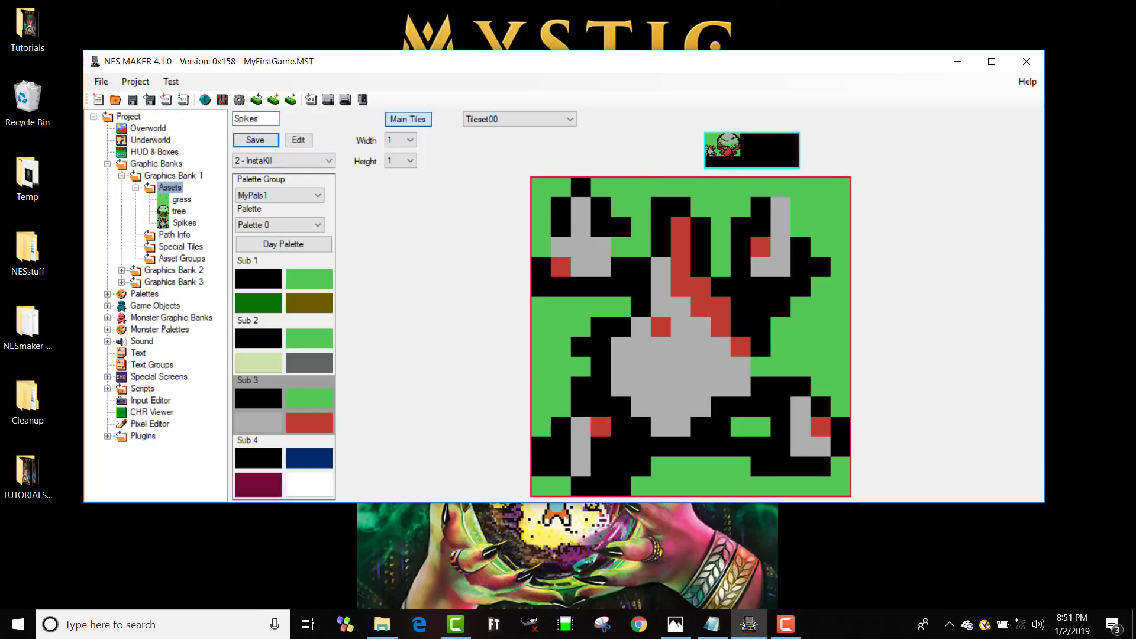
- Save a variant of the spiky tile as DullSpikes, using the Sub 1 palette and tile type 1 - Solid
{"action": "left_click", "coordinate": [249, 162]}
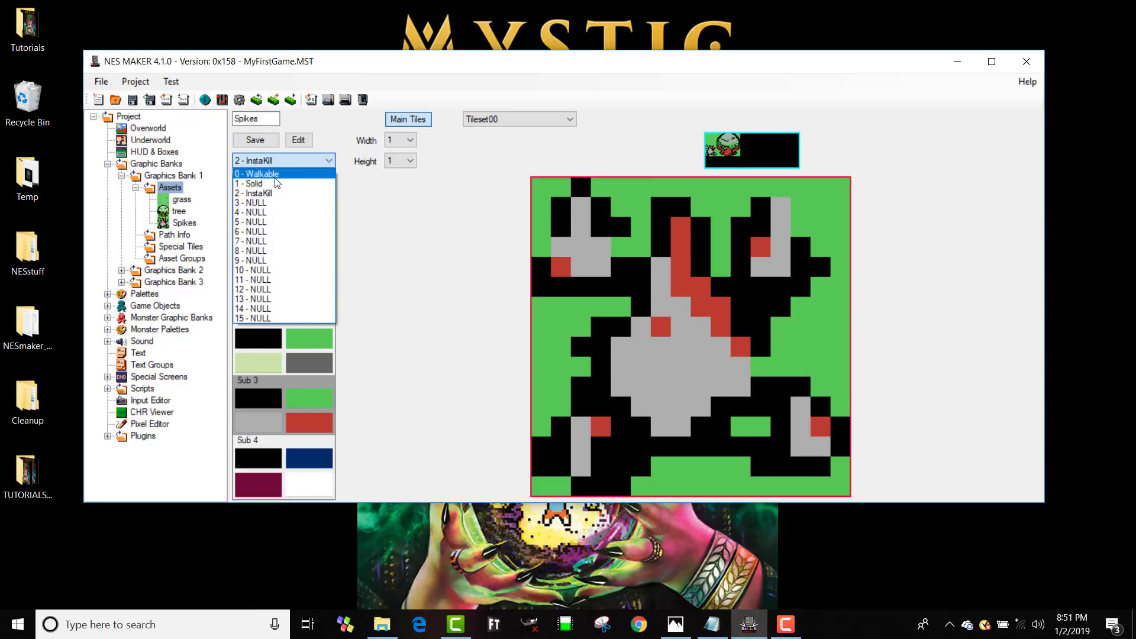
{"action": "left_click", "coordinate": [399, 180]}
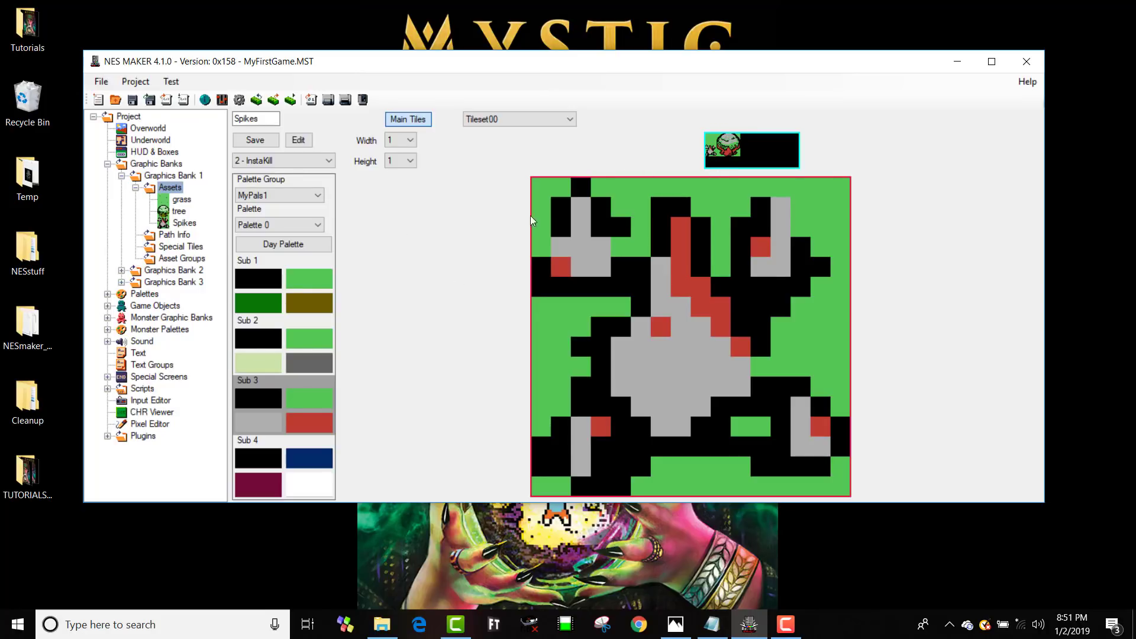
{"action": "left_click", "coordinate": [287, 289]}
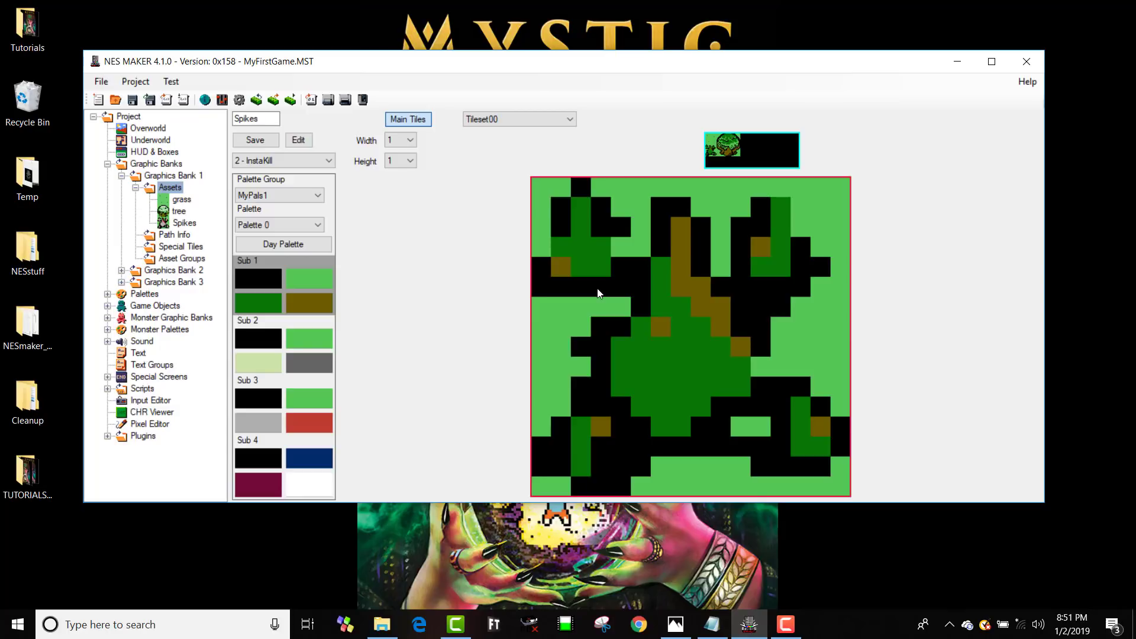
{"action": "left_click", "coordinate": [286, 161]}
{"action": "left_click", "coordinate": [277, 184]}
{"action": "double_click", "coordinate": [253, 119]}
{"action": "type", "text": "DullSpikes"}
{"action": "left_click", "coordinate": [270, 139]}
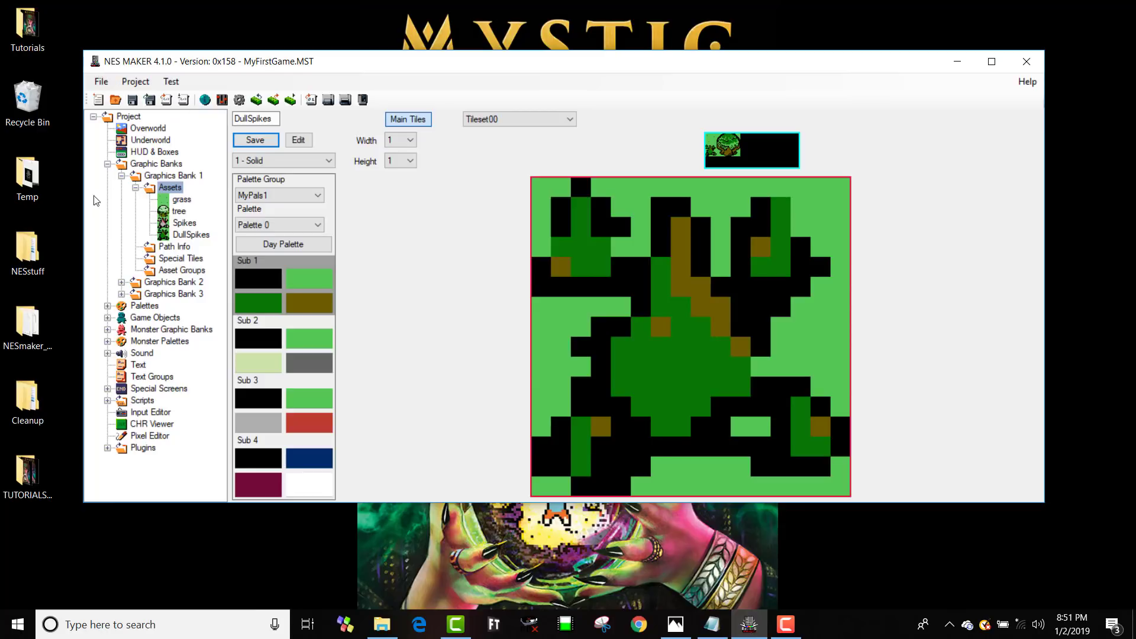
- Add an asset group to Graphics Bank 1 and rename it Trees
{"action": "left_click", "coordinate": [168, 273]}
{"action": "right_click", "coordinate": [188, 275]}
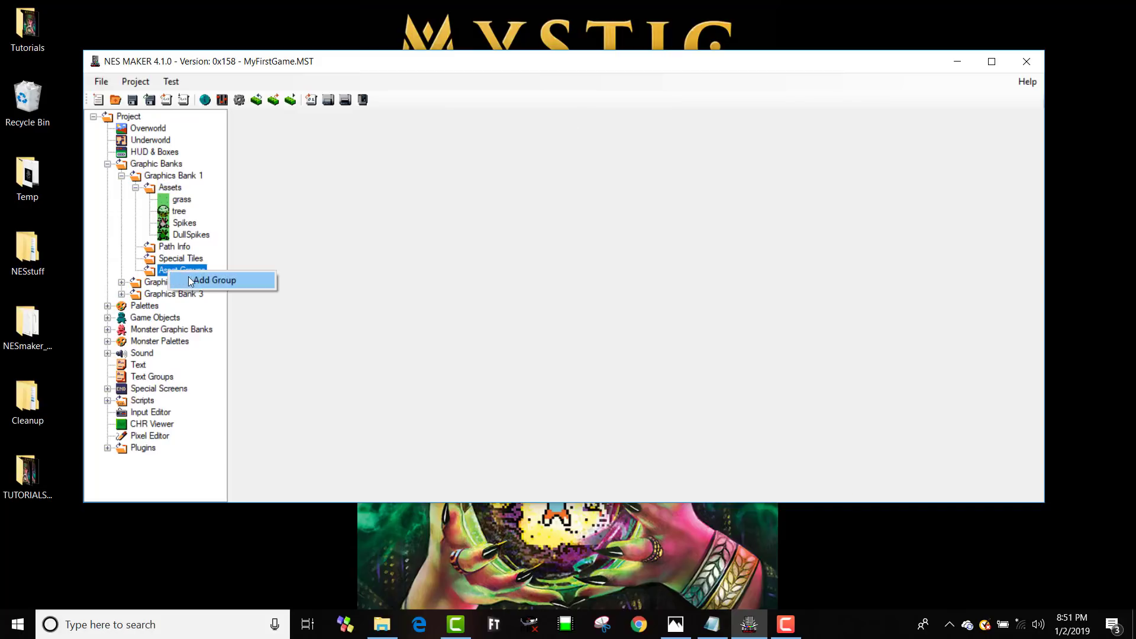
{"action": "left_click", "coordinate": [195, 278]}
{"action": "left_click", "coordinate": [136, 271]}
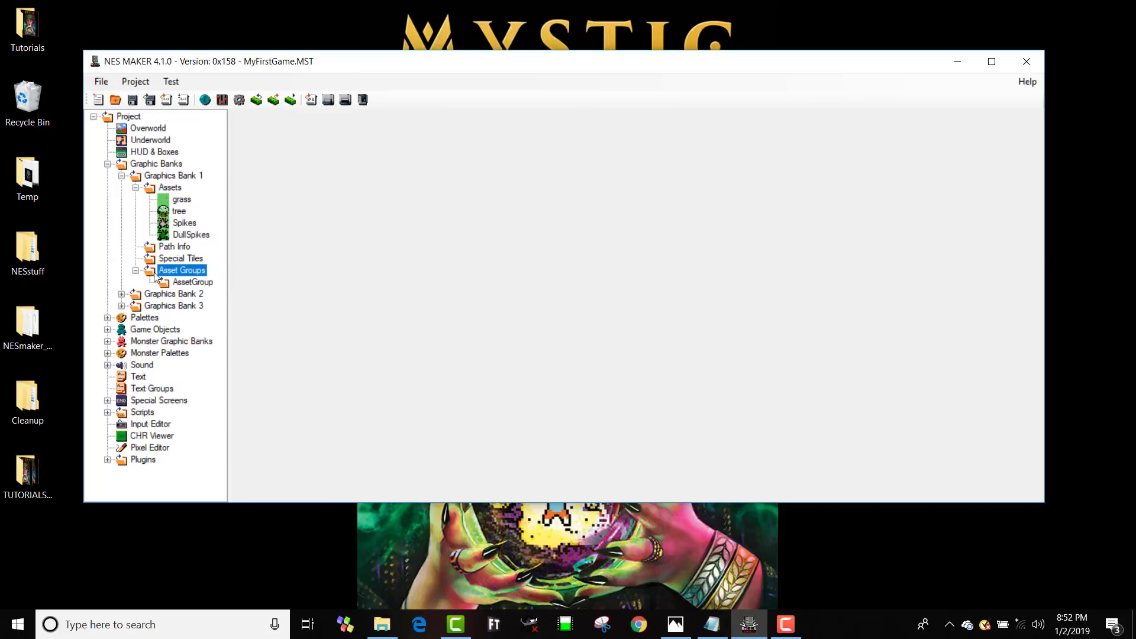
{"action": "right_click", "coordinate": [182, 281]}
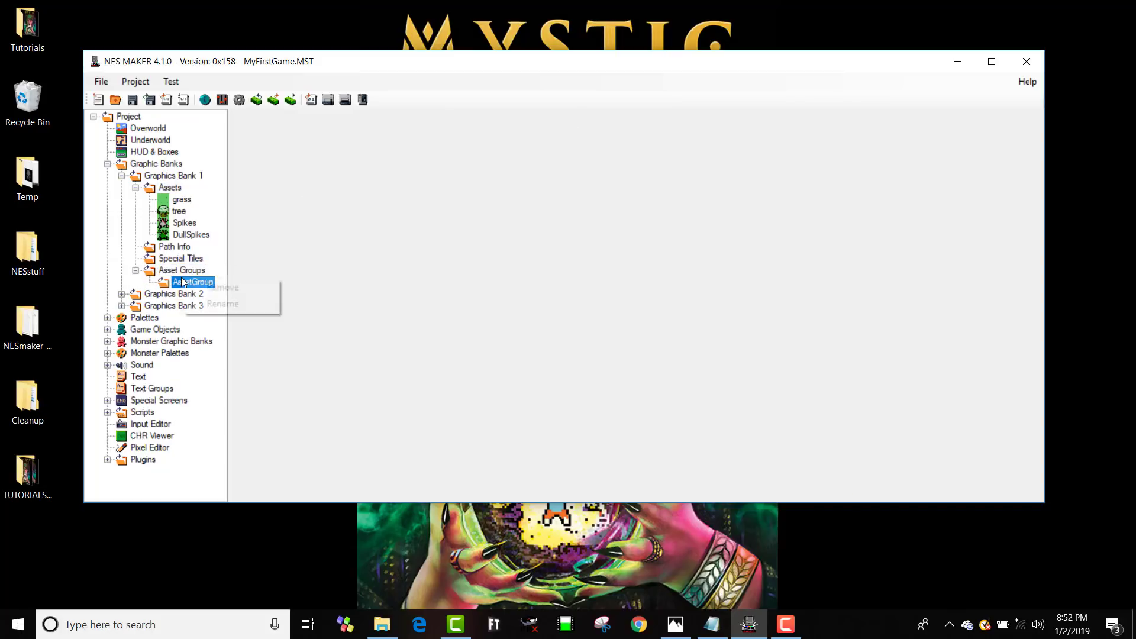
{"action": "left_click", "coordinate": [209, 305]}
{"action": "type", "text": "Trees"}
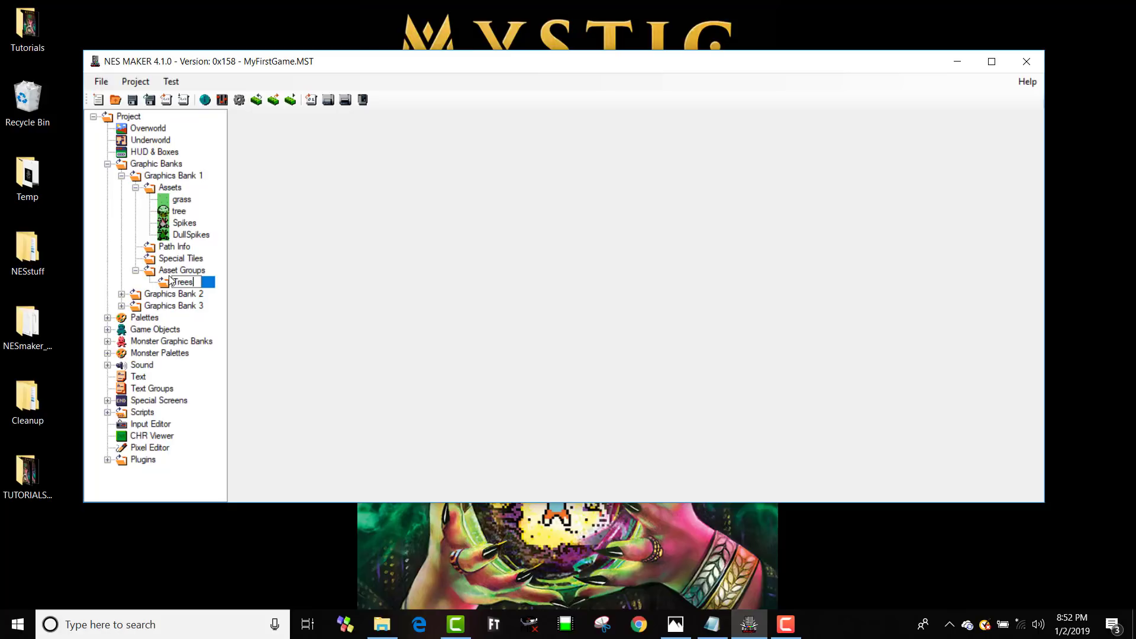
{"action": "key", "text": "Return"}
- Put the tree asset into the Trees group and open it from there
{"action": "left_click_drag", "start_coordinate": [171, 212], "coordinate": [182, 284]}
{"action": "left_click", "coordinate": [149, 282]}
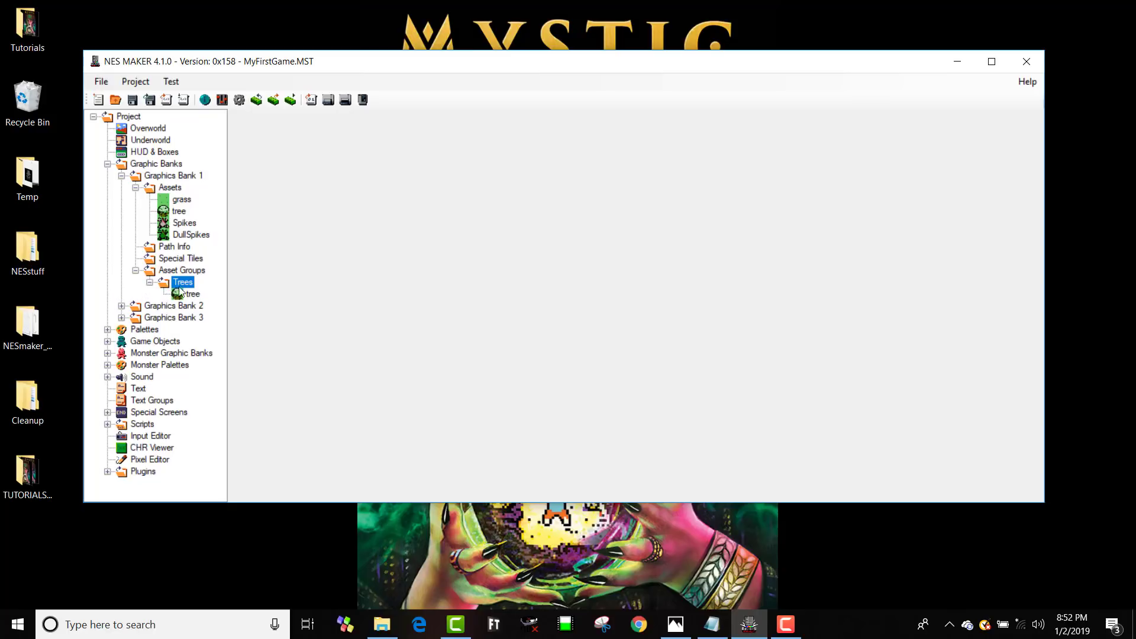
{"action": "left_click", "coordinate": [136, 188]}
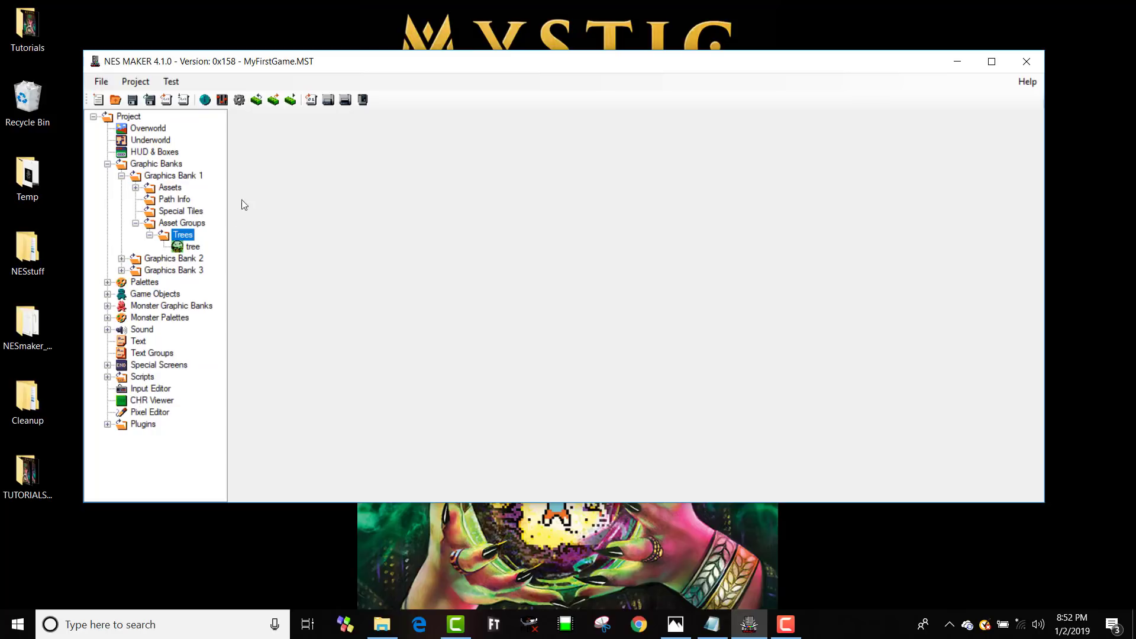
{"action": "left_click", "coordinate": [135, 188]}
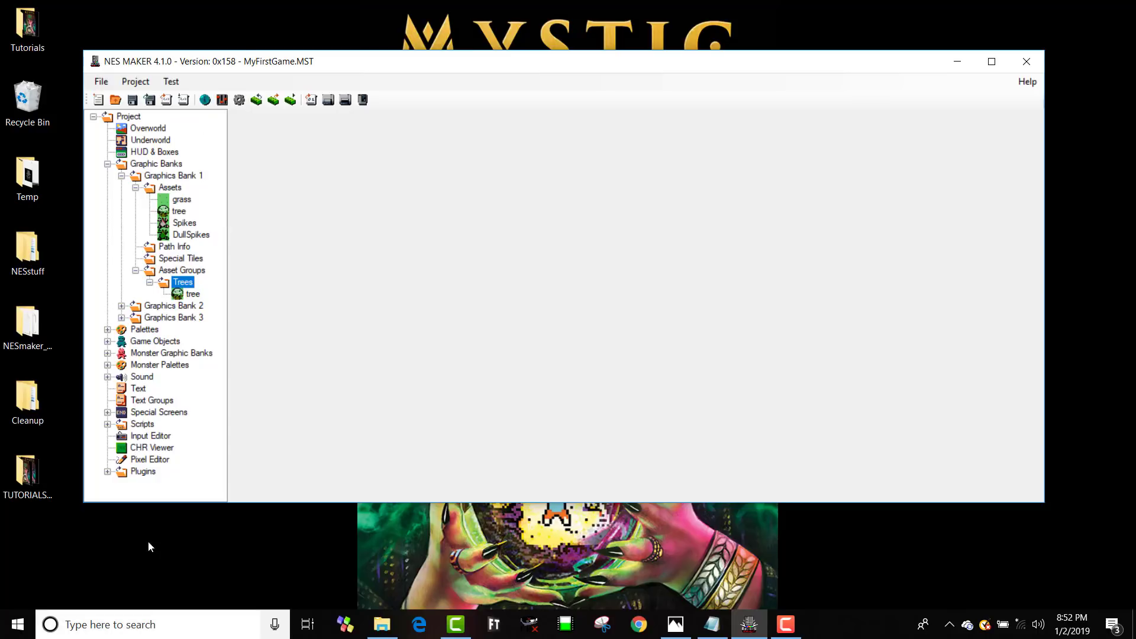
{"action": "left_click", "coordinate": [136, 187]}
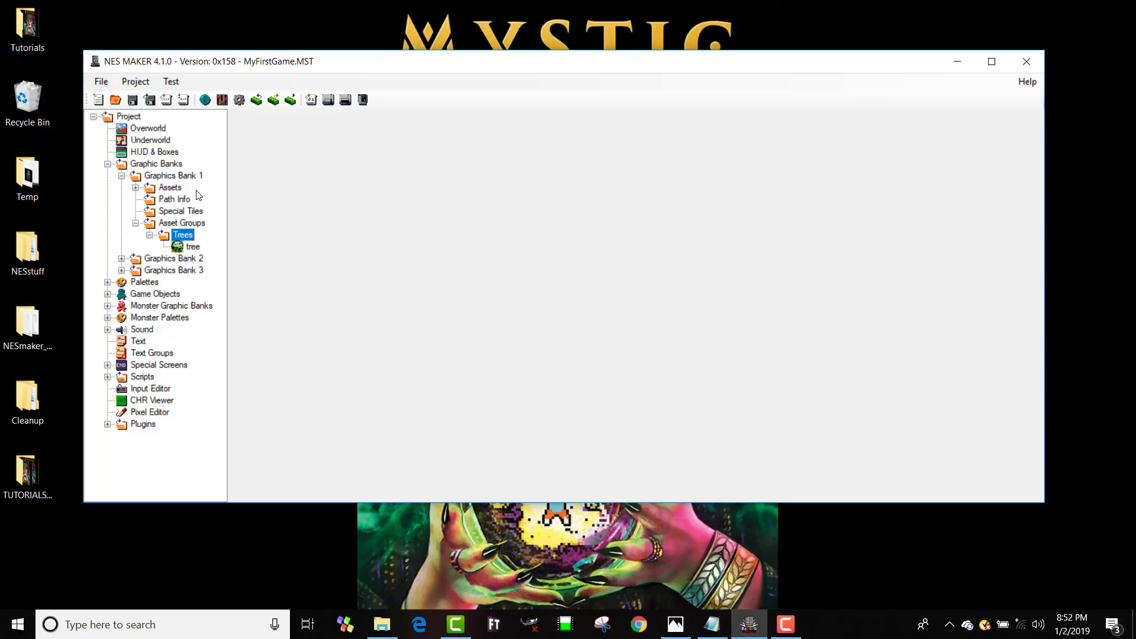
{"action": "left_click", "coordinate": [188, 246]}
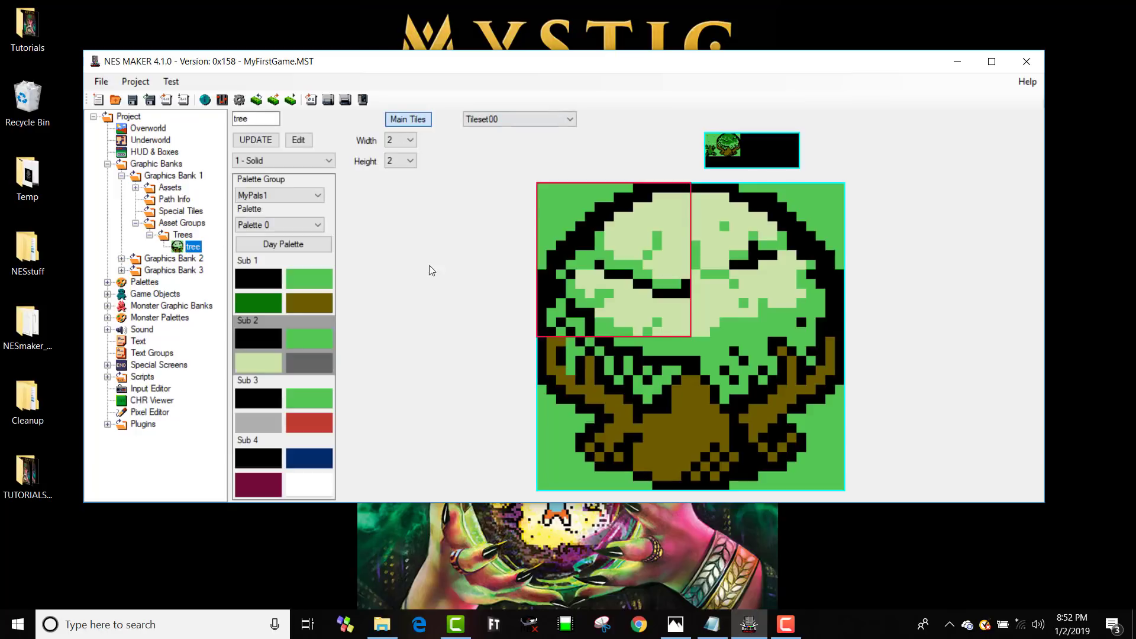
{"action": "left_click", "coordinate": [135, 187]}
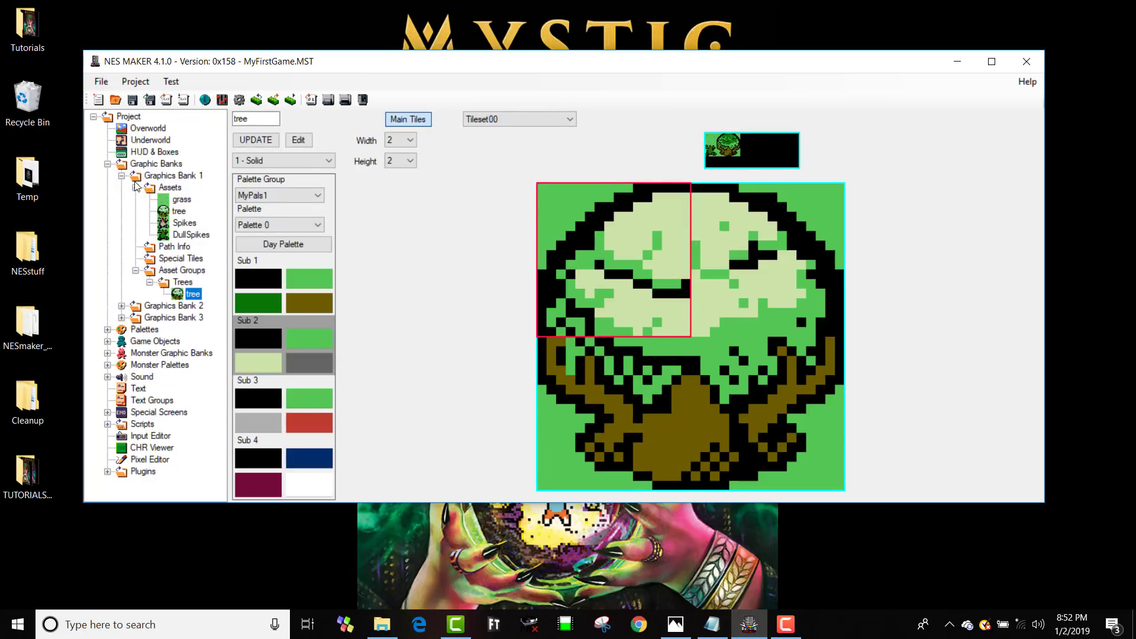